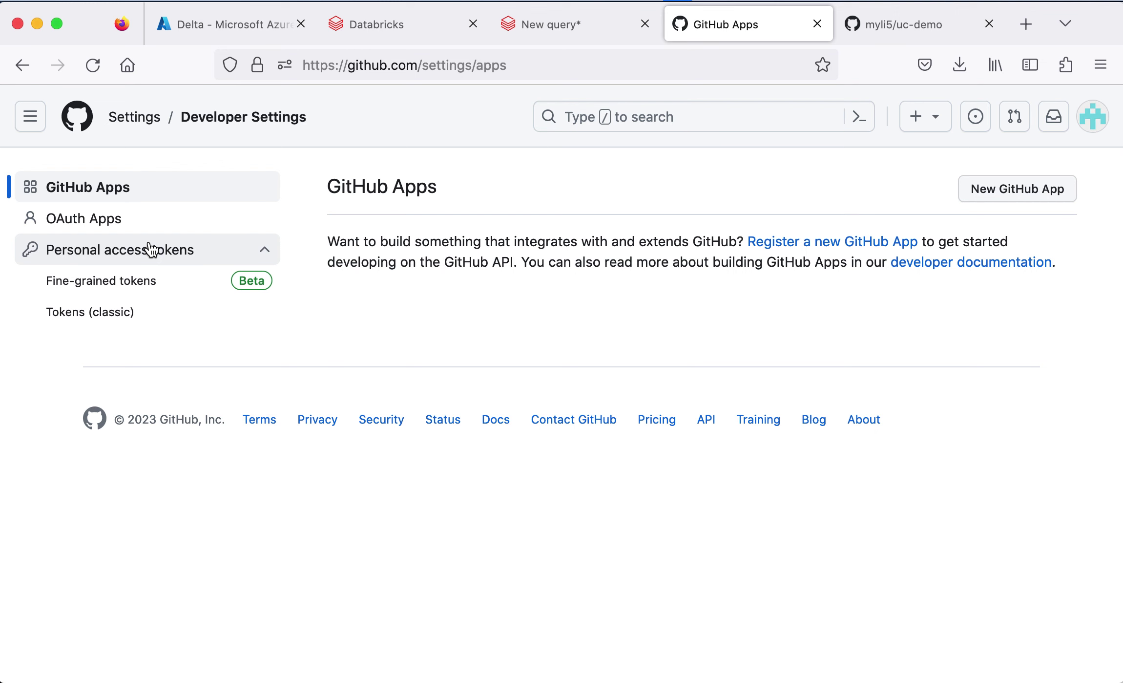
# View the classic personal access tokens on GitHub, then switch to Databricks and open the linked accounts in the user settings
pyautogui.click(88, 312)
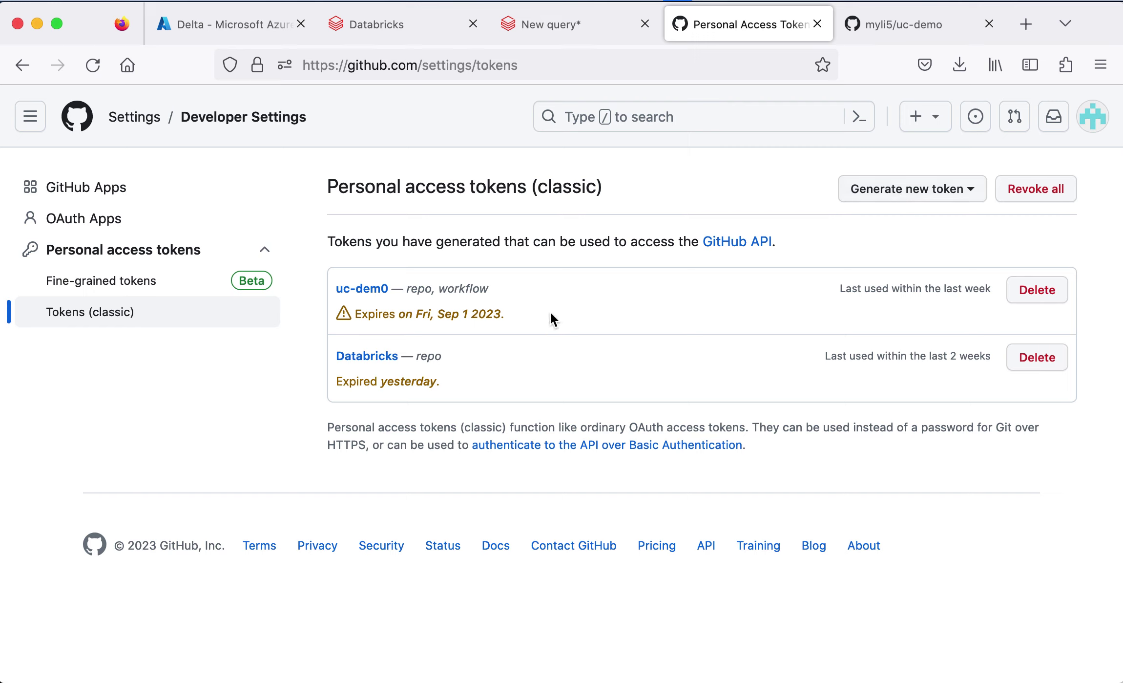
pyautogui.click(391, 16)
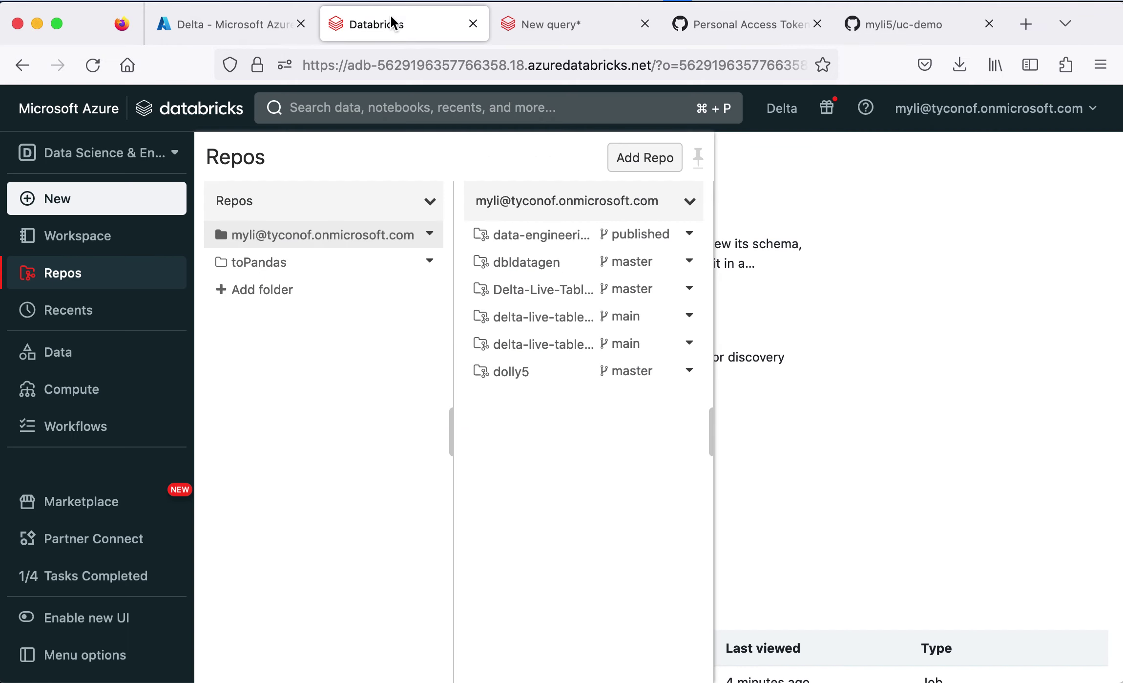
pyautogui.click(986, 124)
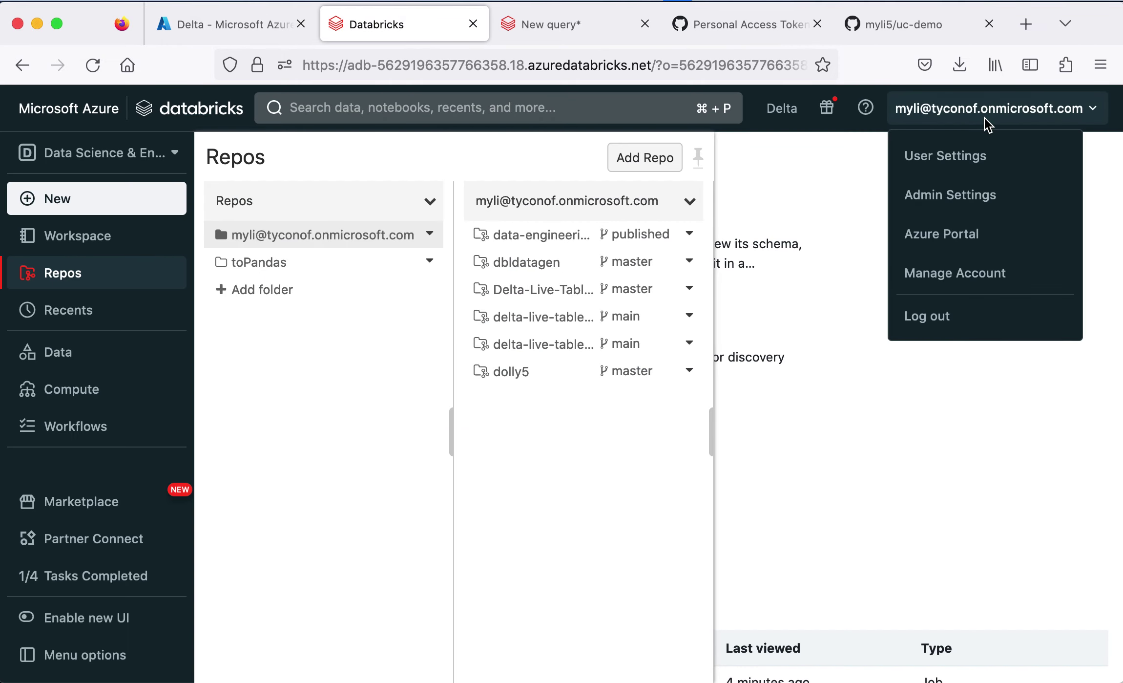
pyautogui.click(961, 152)
pyautogui.click(150, 314)
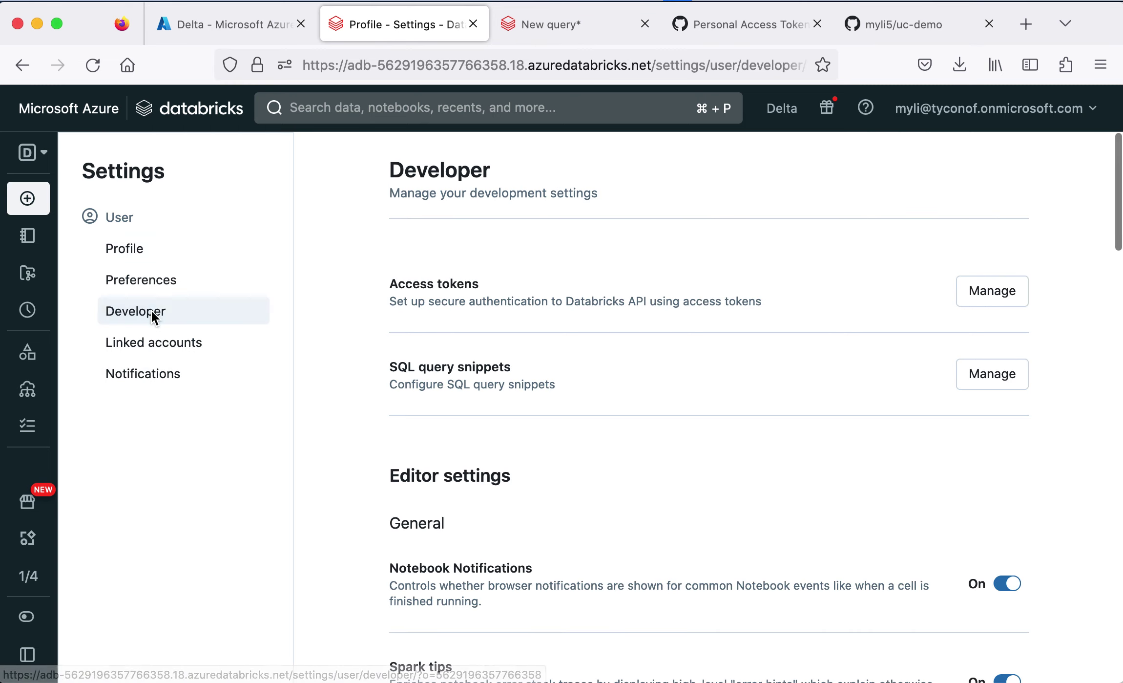
pyautogui.click(140, 347)
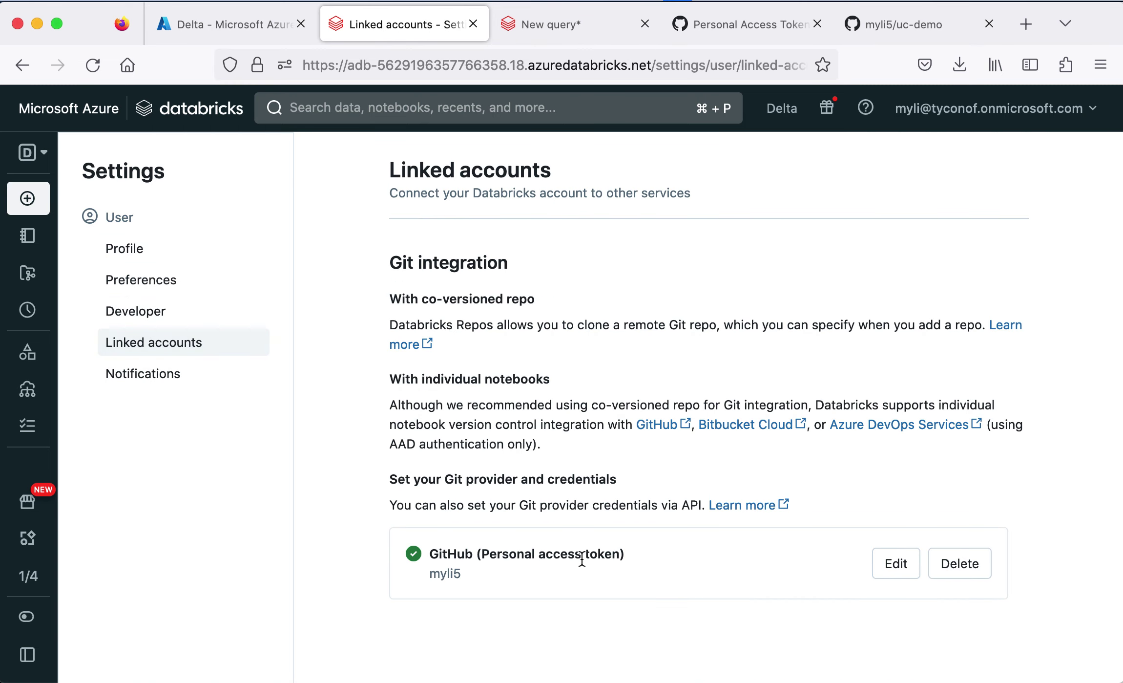
# Open the linked GitHub credential for editing and review its provider, personal access token option, username and token fields
pyautogui.click(896, 564)
pyautogui.click(828, 645)
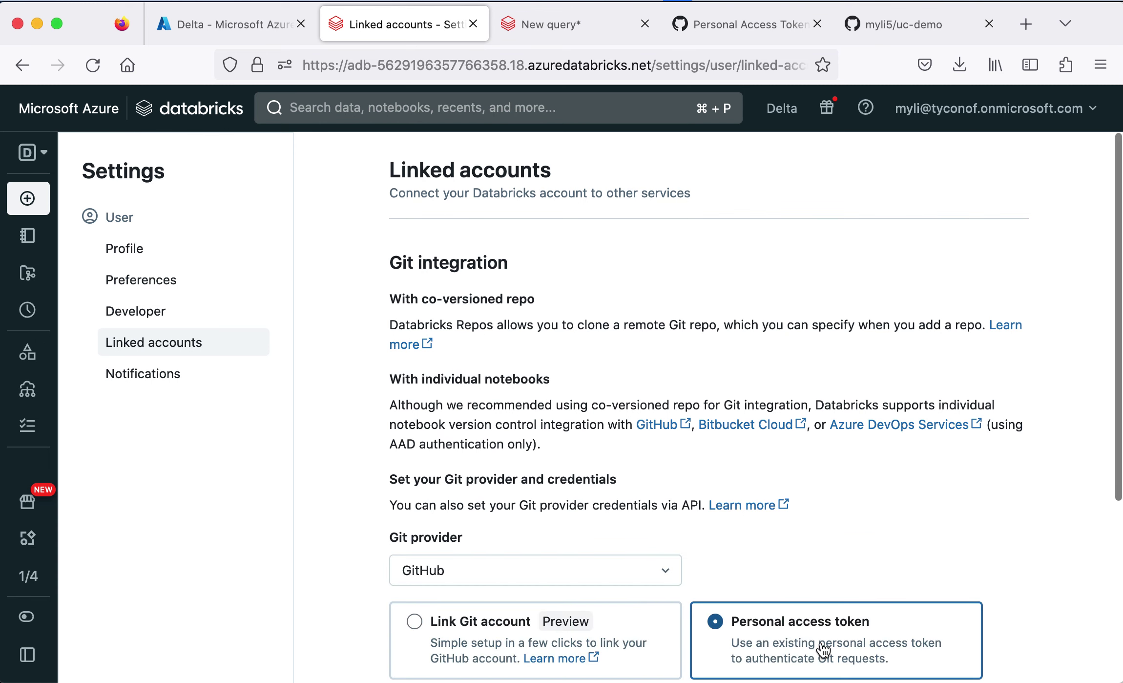
pyautogui.scroll(-4, 899, 472)
pyautogui.scroll(-2, 900, 473)
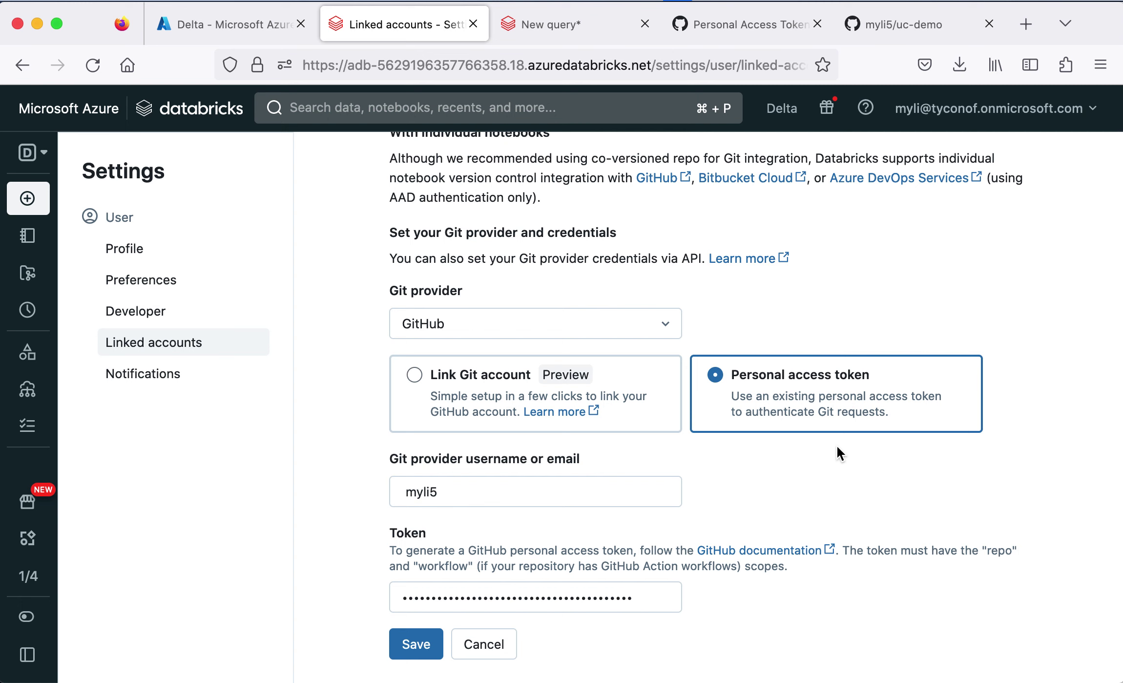
# Open the Databricks repos list, then copy the HTTPS clone URL of the uc-demo repository on GitHub
pyautogui.moveTo(27, 272)
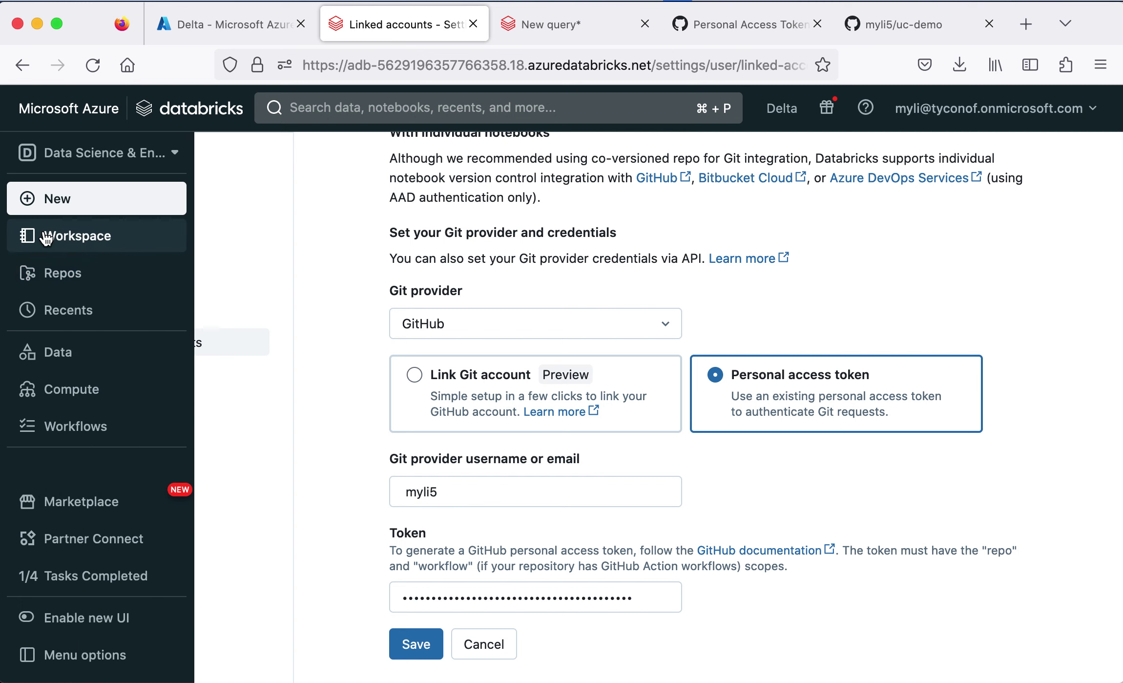
pyautogui.click(62, 274)
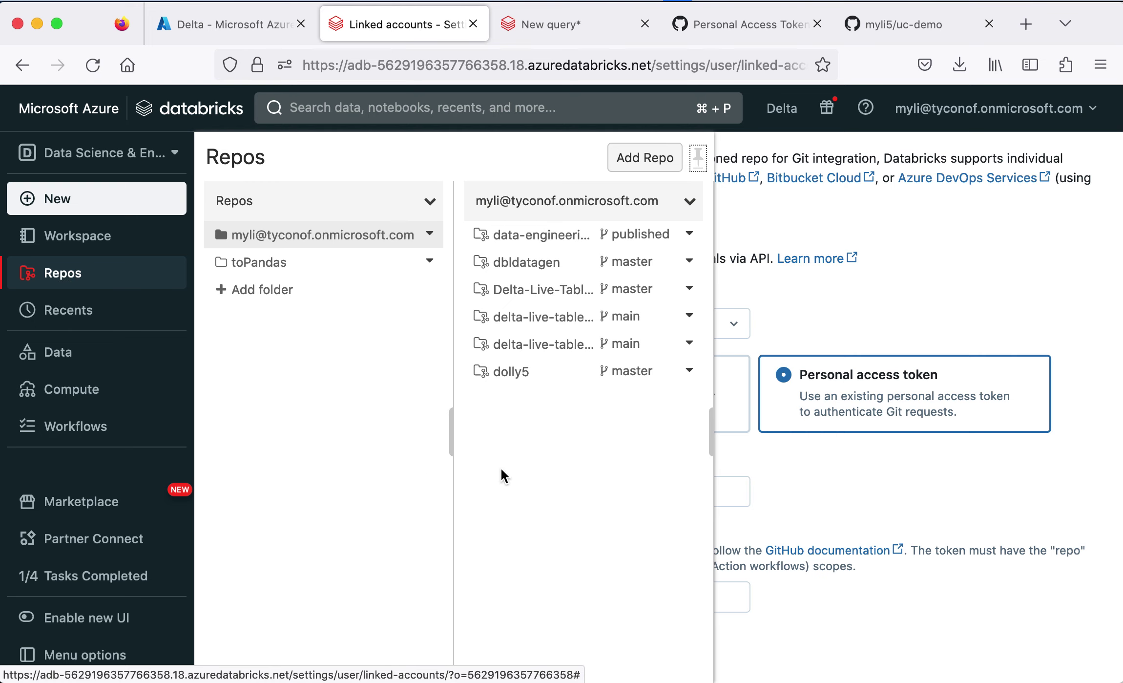
pyautogui.click(907, 22)
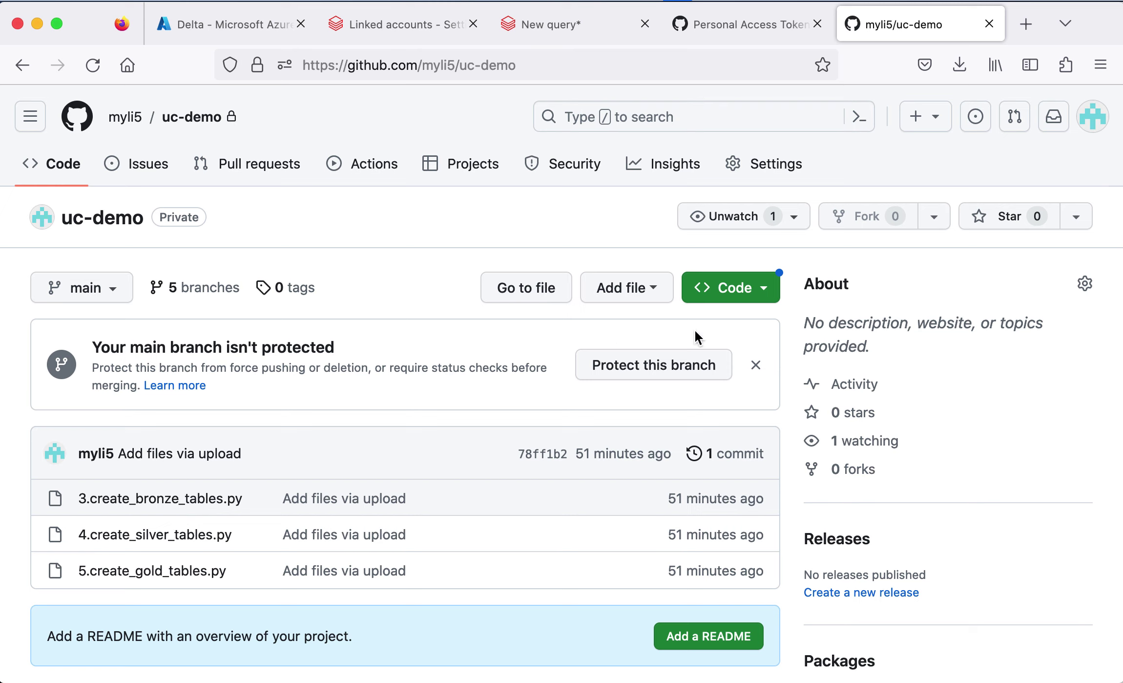
pyautogui.click(767, 288)
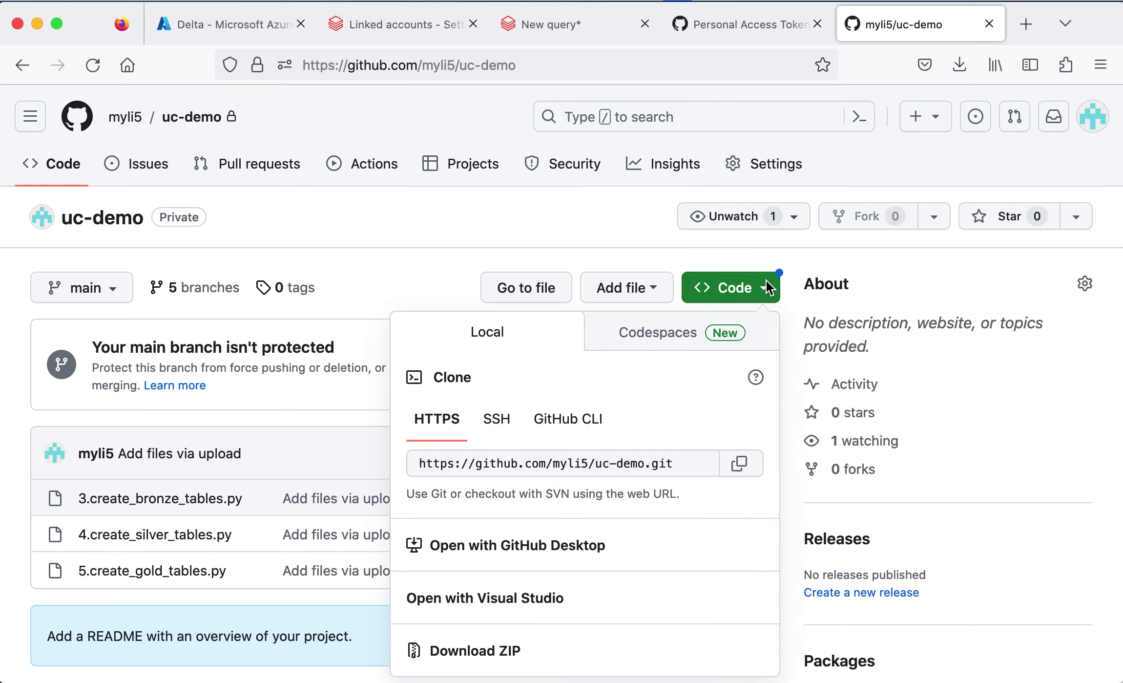
pyautogui.click(737, 464)
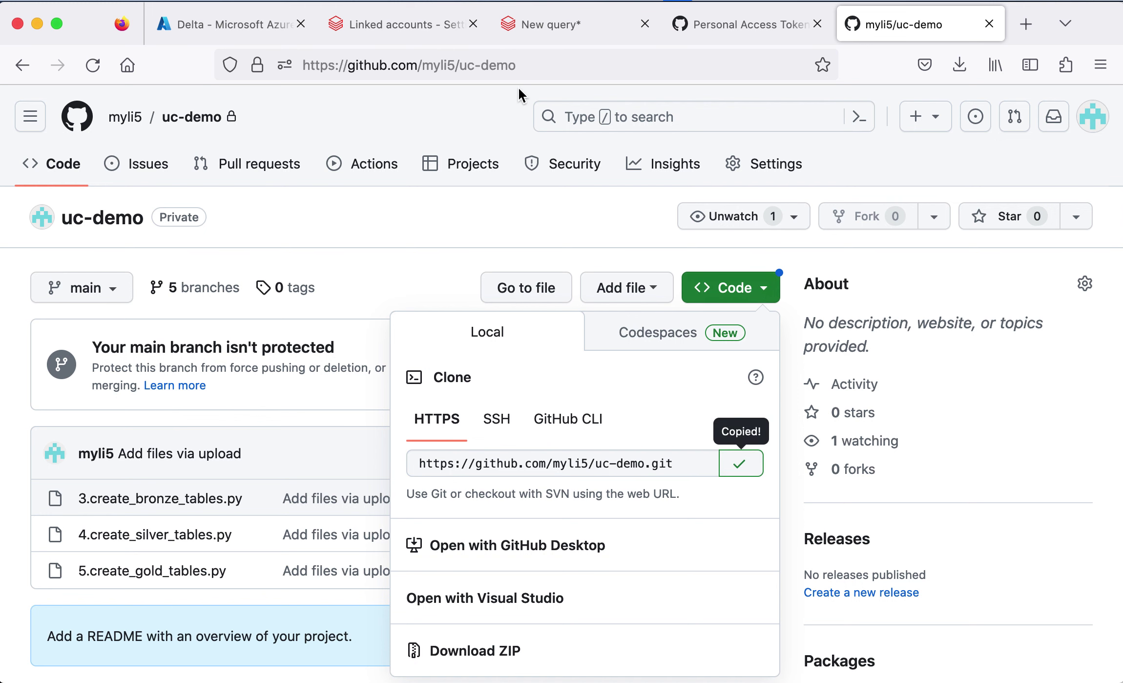
# Add a Databricks repo named uc-demo by cloning the copied GitHub URL, checking the Git credential before creating it
pyautogui.click(406, 26)
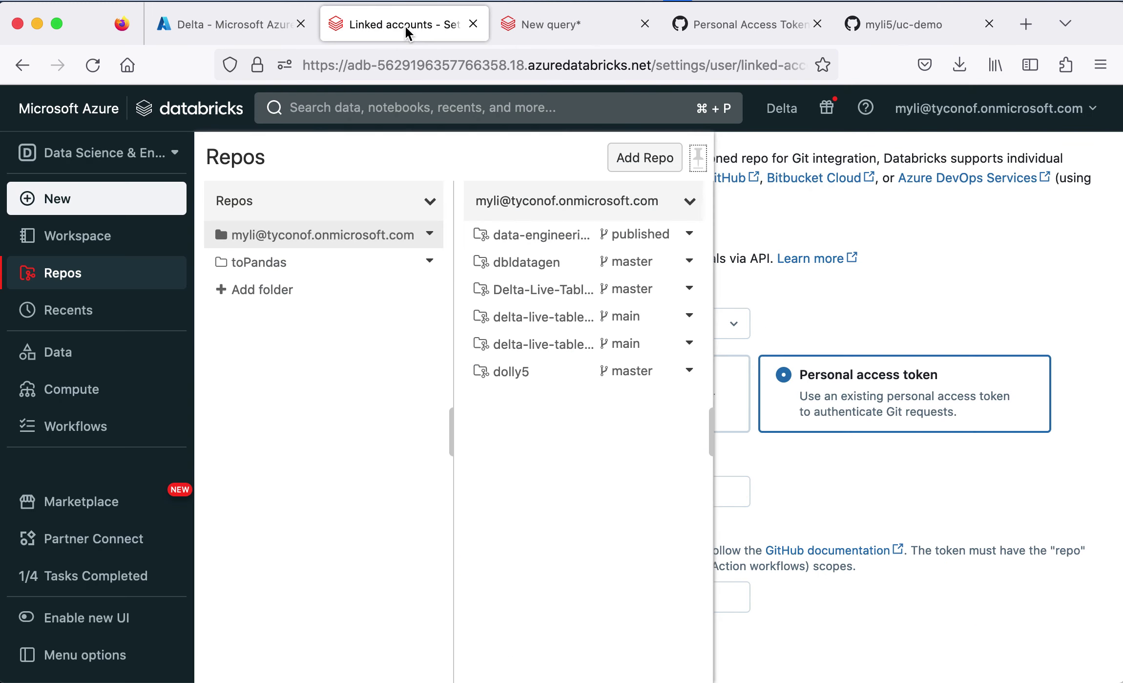
pyautogui.click(638, 157)
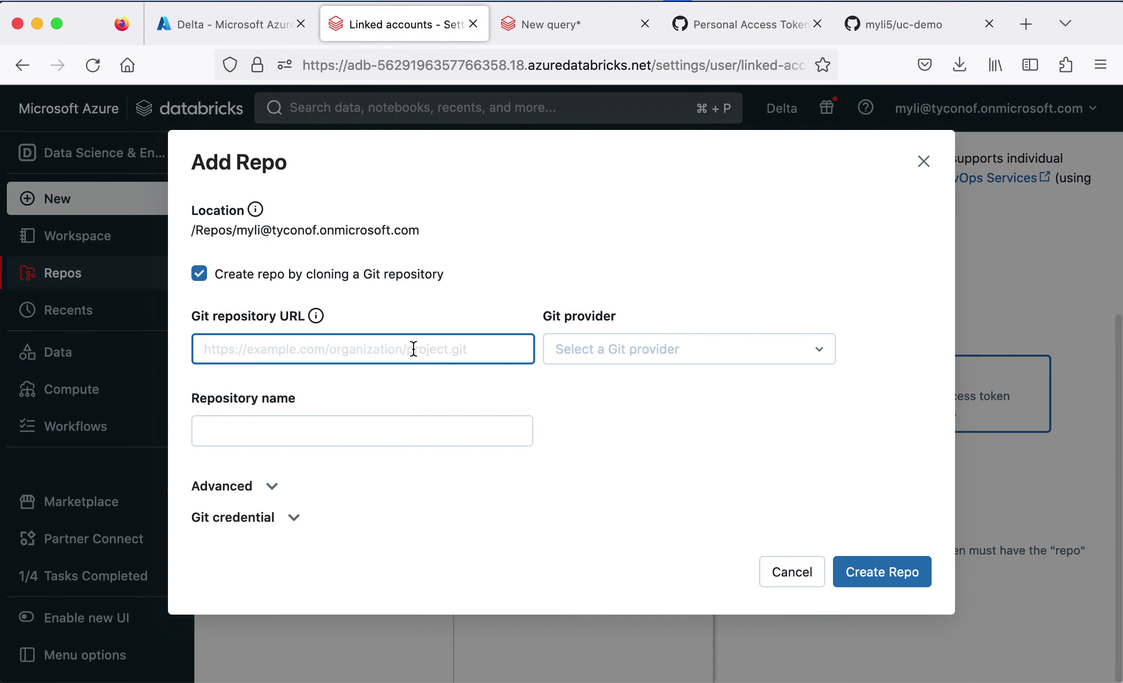
pyautogui.click(400, 352)
pyautogui.press('super+v')
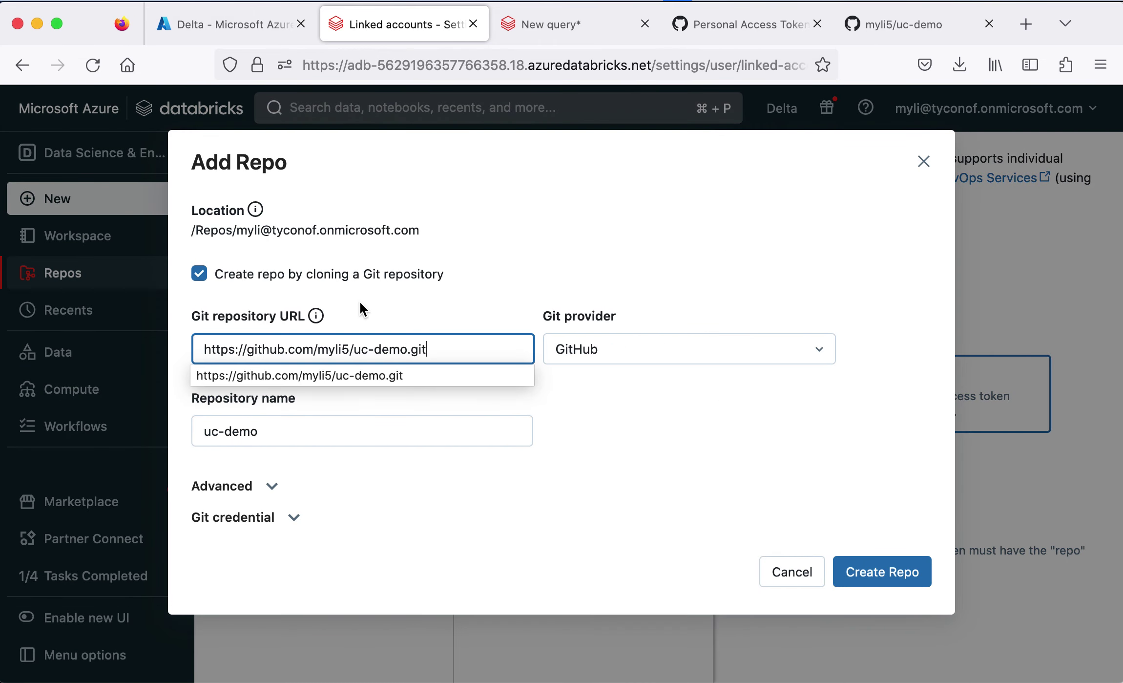
pyautogui.click(588, 448)
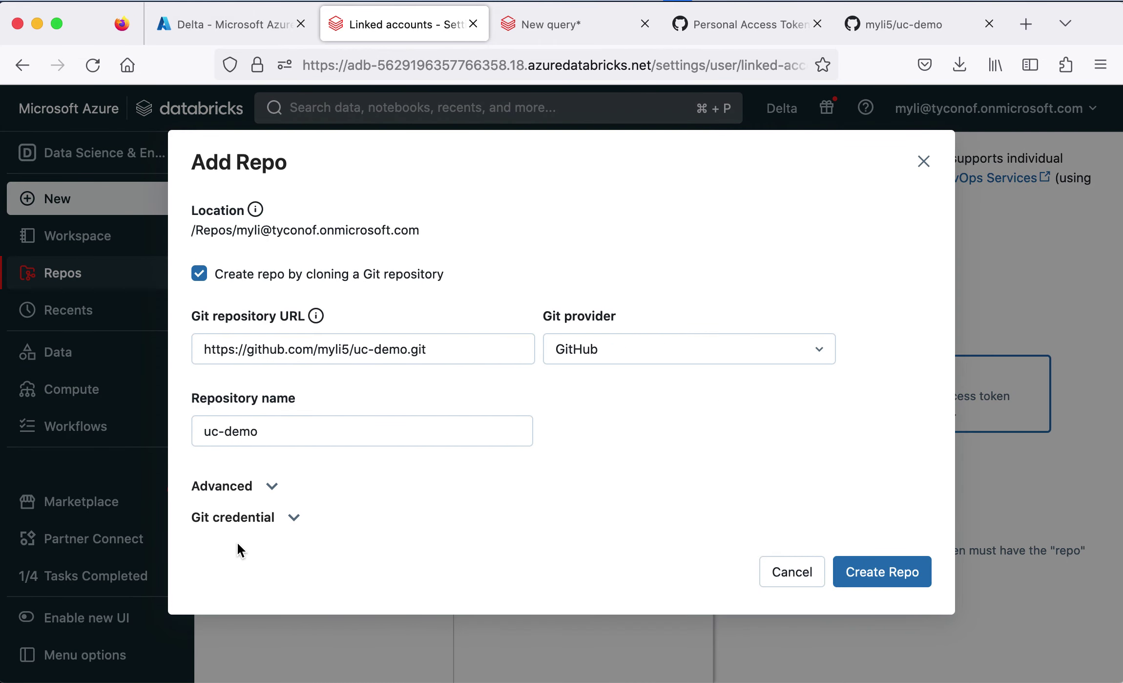
pyautogui.click(277, 515)
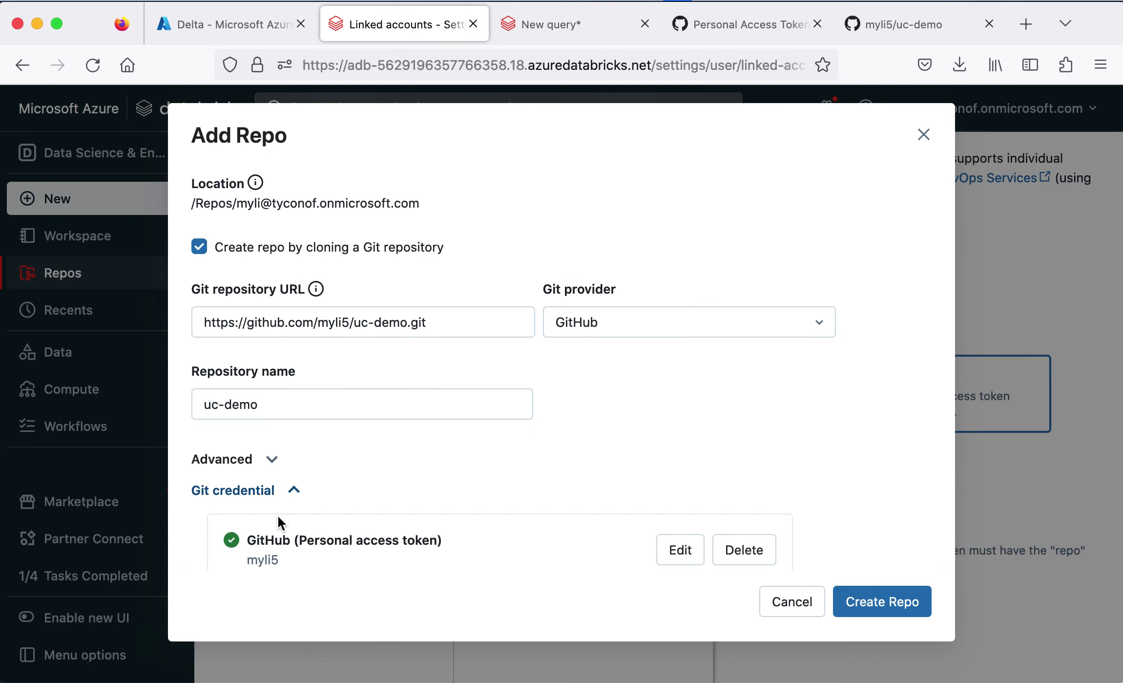
pyautogui.click(865, 608)
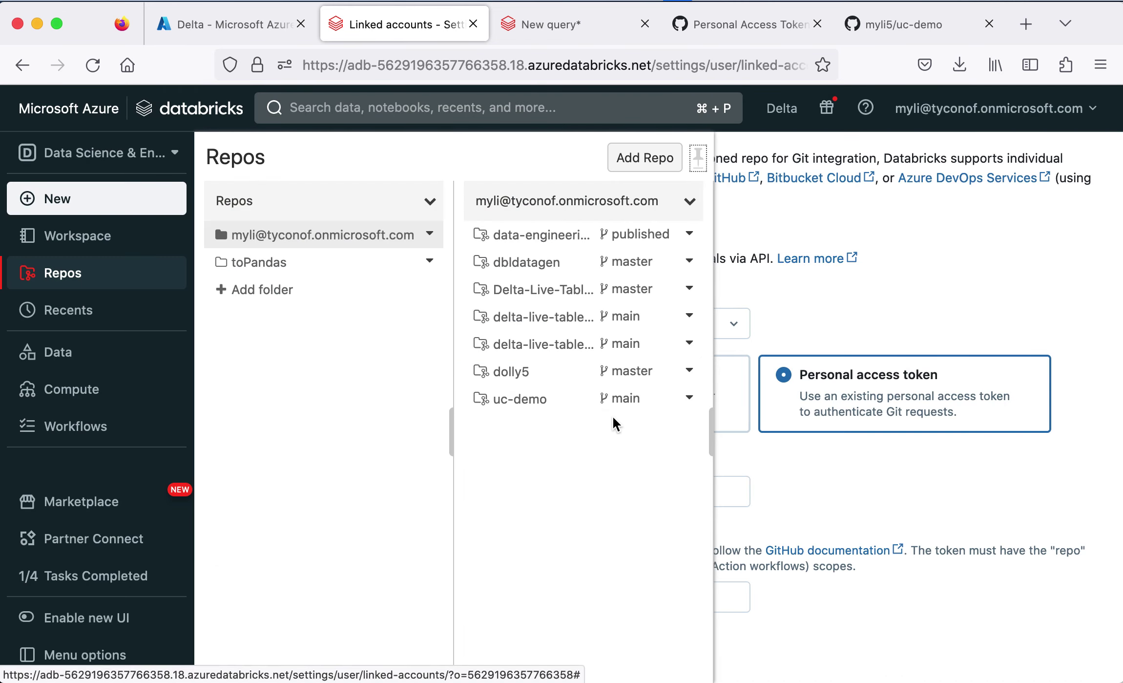
# Create a branch named dev-5 from main in the uc-demo repo and close its Git dialog
pyautogui.click(623, 397)
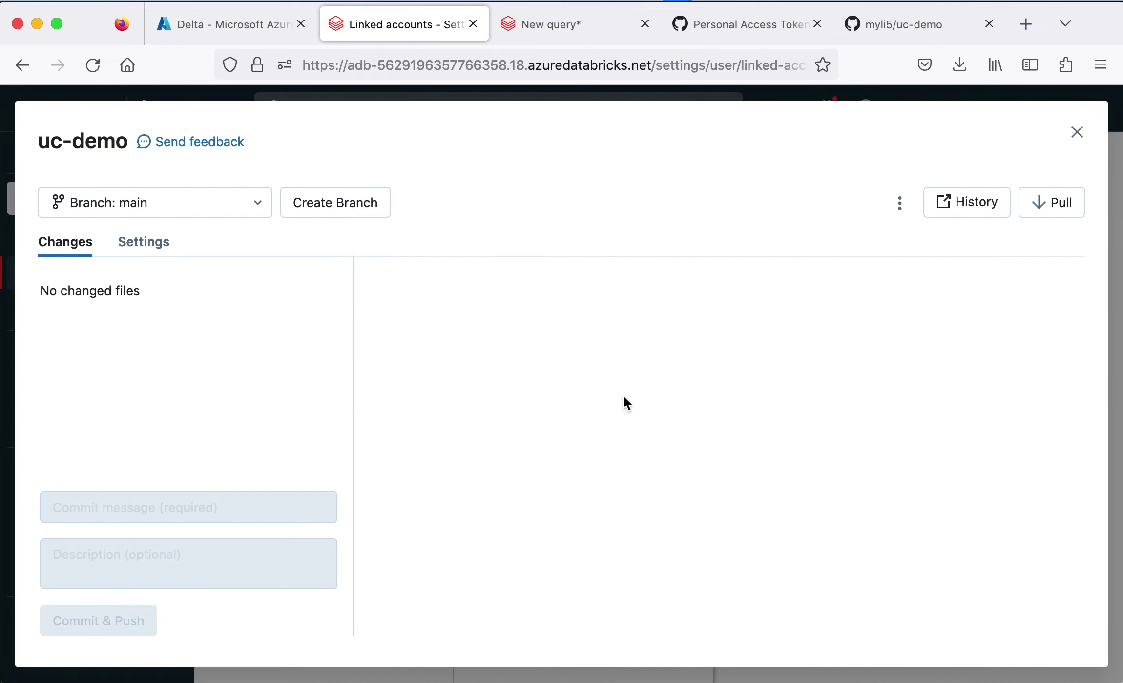
pyautogui.click(321, 211)
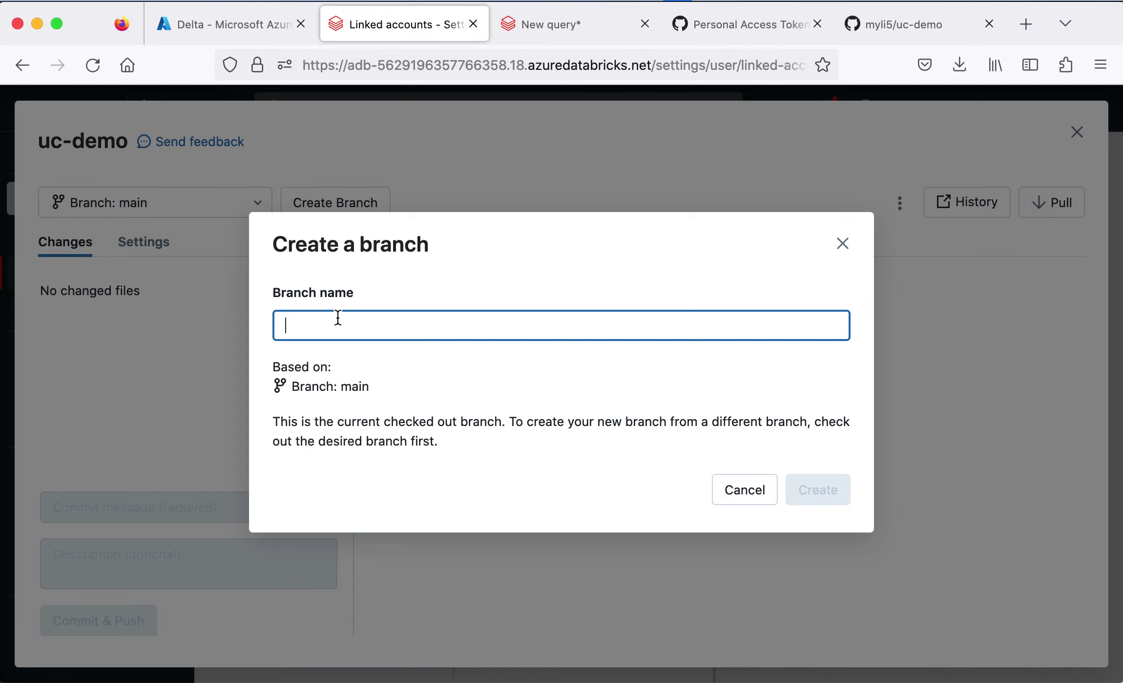
pyautogui.write('dev-')
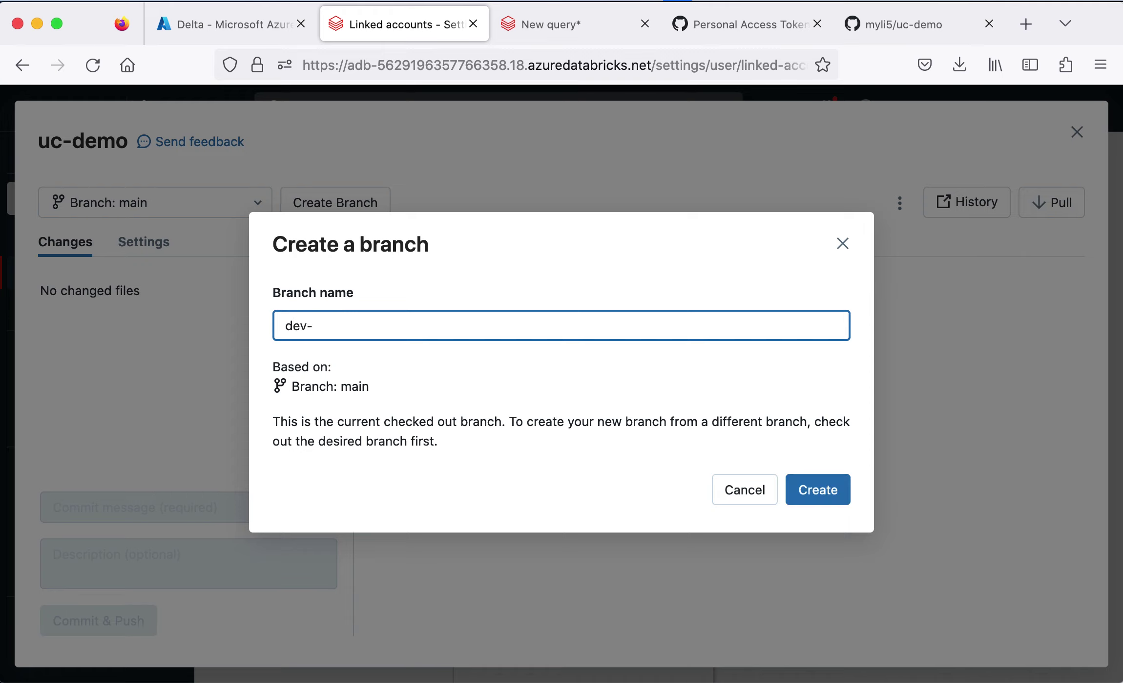
pyautogui.write('5')
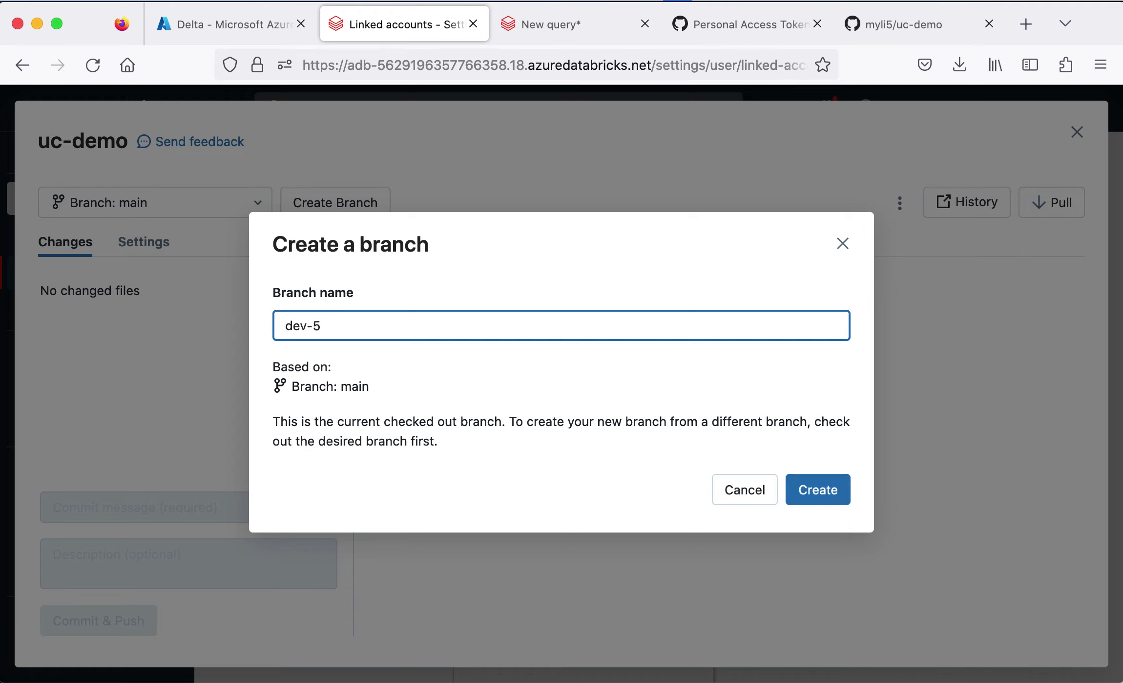
pyautogui.click(829, 498)
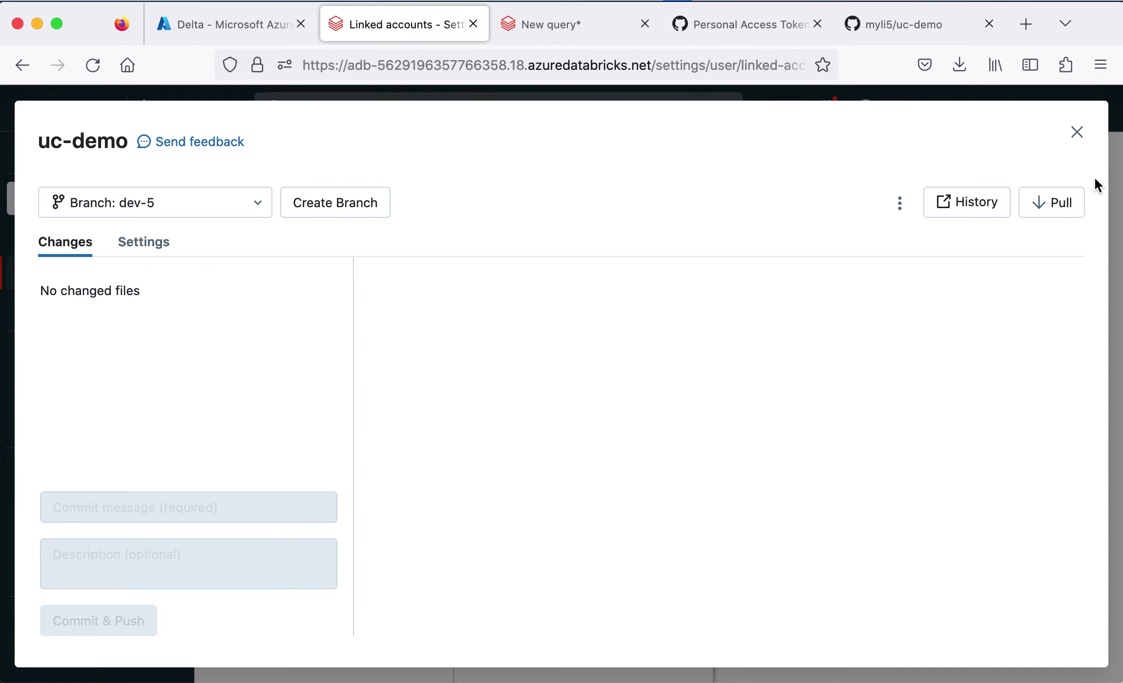
pyautogui.click(1077, 131)
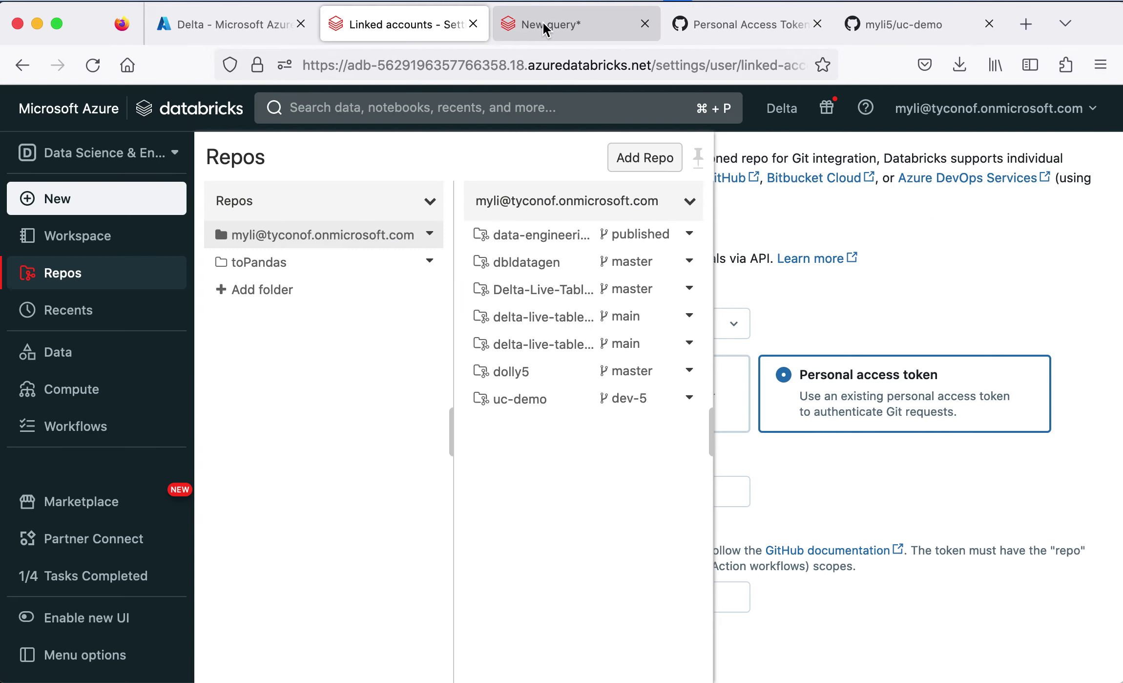
# Run the query "select * from drivers" in the SQL editor to check whether the drivers table exists
pyautogui.click(530, 23)
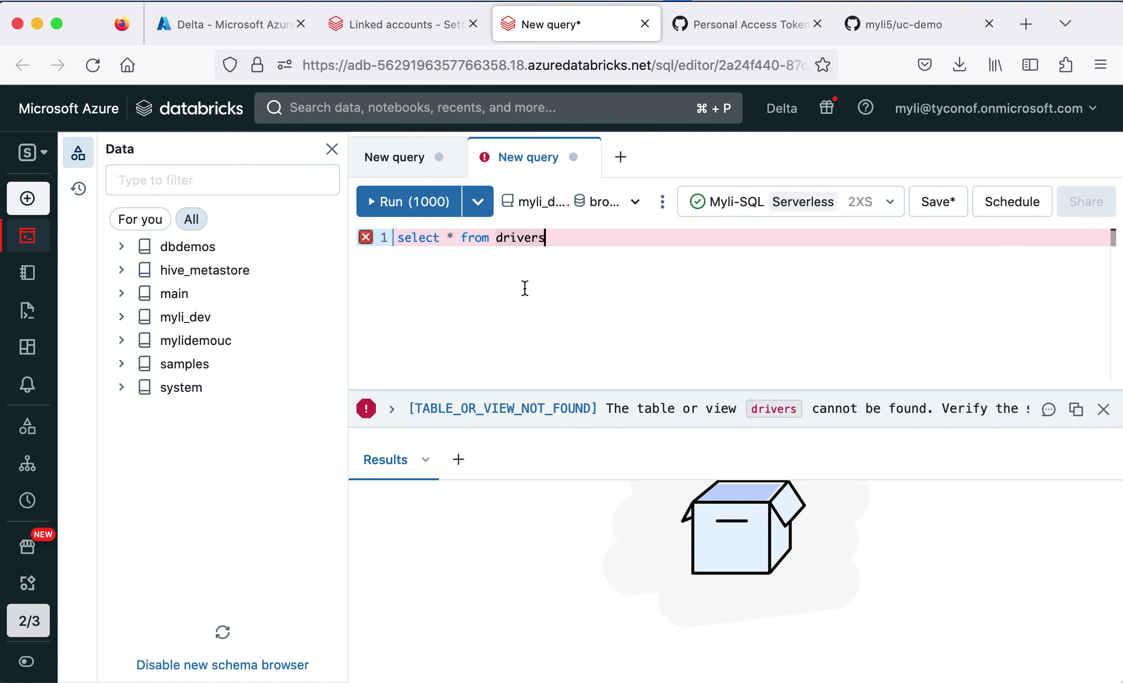
pyautogui.moveTo(546, 238); pyautogui.dragTo(397, 238)
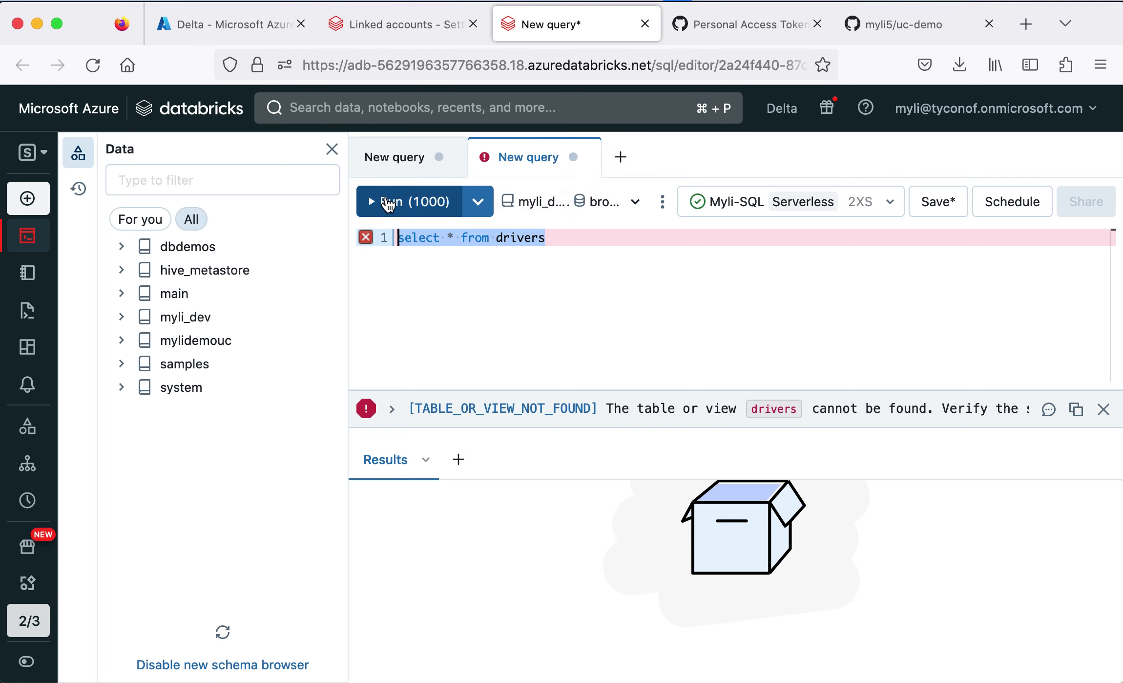
pyautogui.click(388, 202)
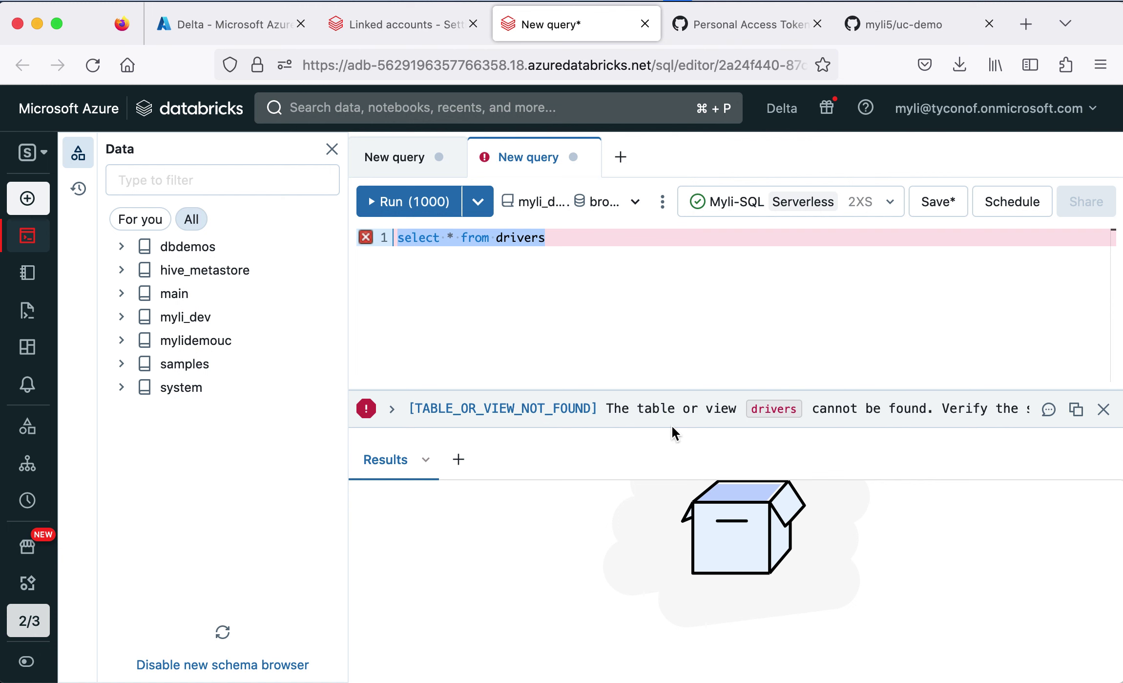
# Start a new workflow job and name its first task Bronze-Load
pyautogui.click(393, 26)
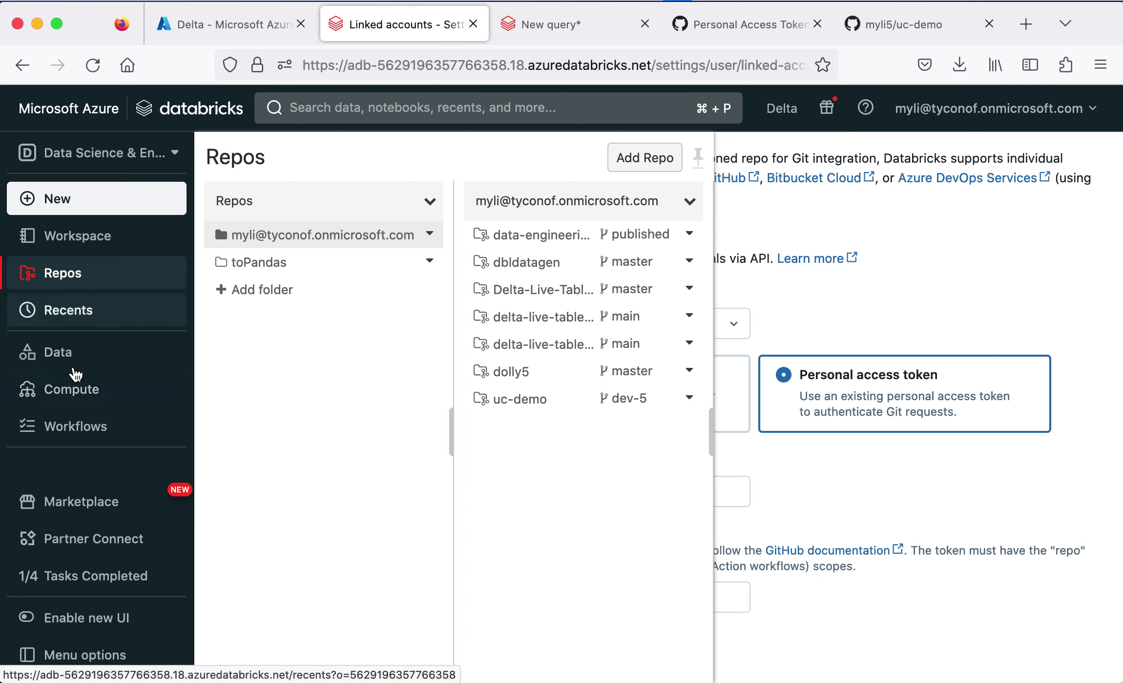
pyautogui.click(69, 434)
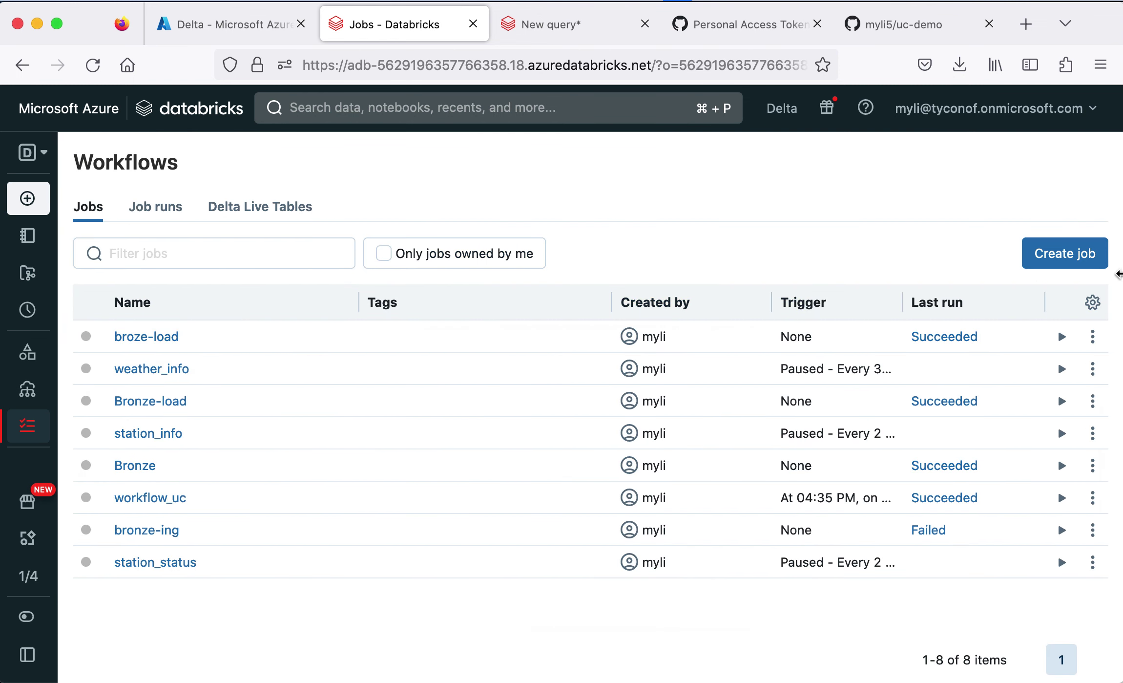
pyautogui.click(1060, 257)
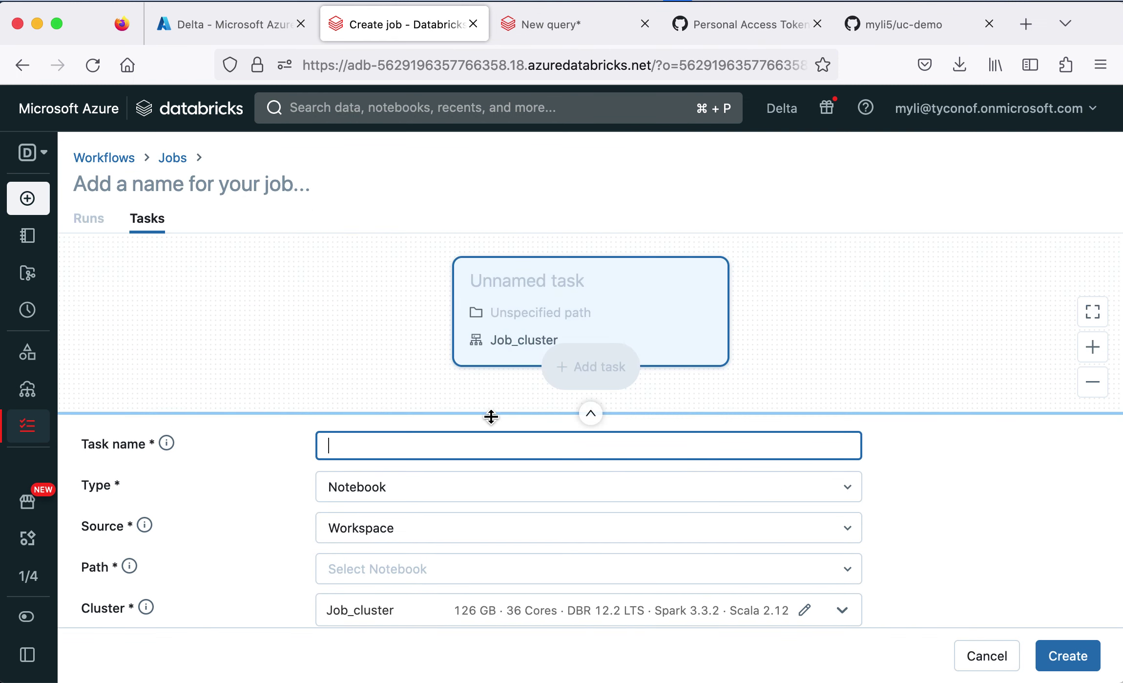
pyautogui.write('Bo')
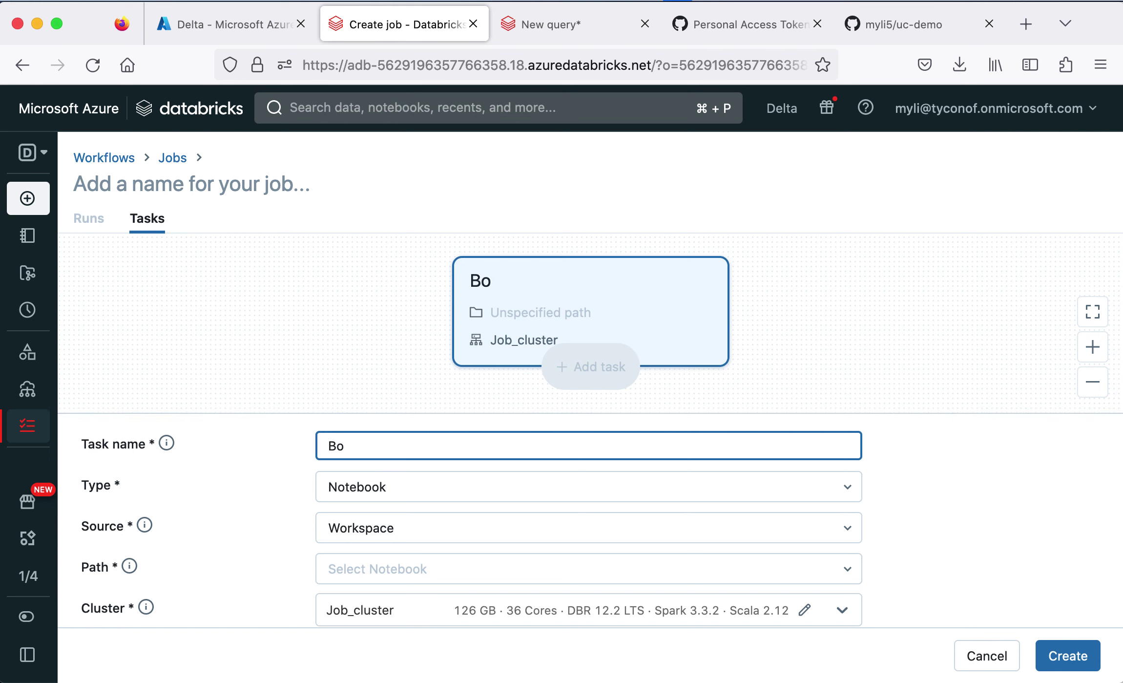
pyautogui.press('BackSpace')
pyautogui.write('ronze-Load')
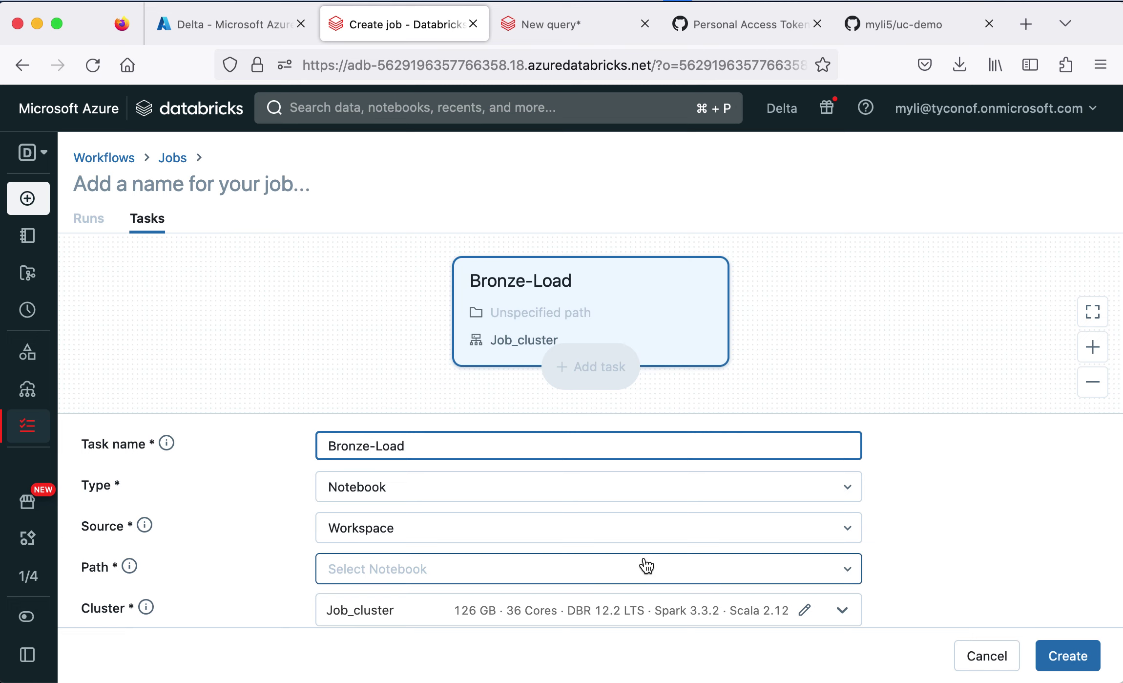
# Set the Bronze-Load task's notebook path to 3.create_bronze_tables from the uc-demo repo in the user's Repos folder
pyautogui.scroll(-2, 647, 564)
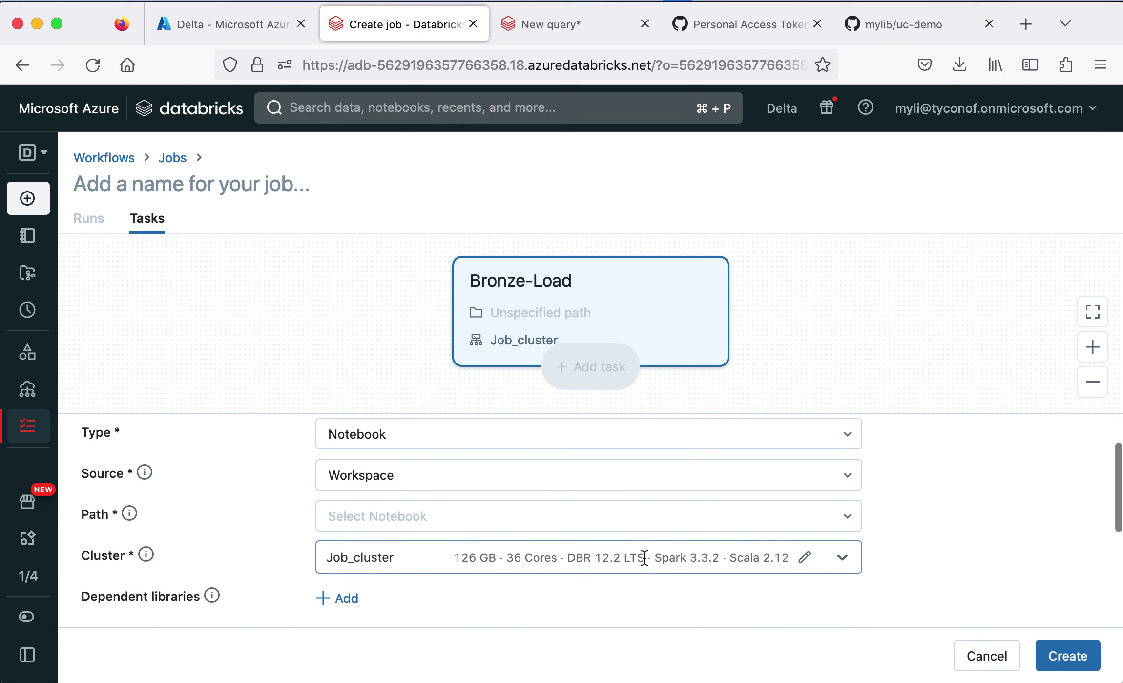
pyautogui.click(840, 522)
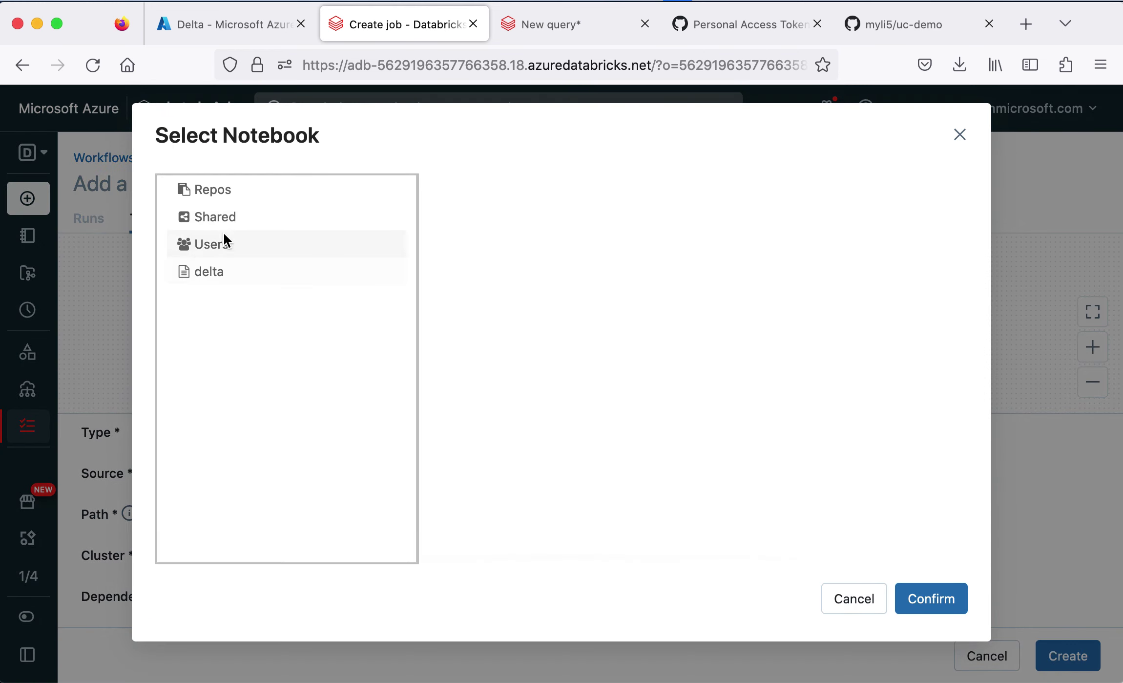
pyautogui.click(214, 191)
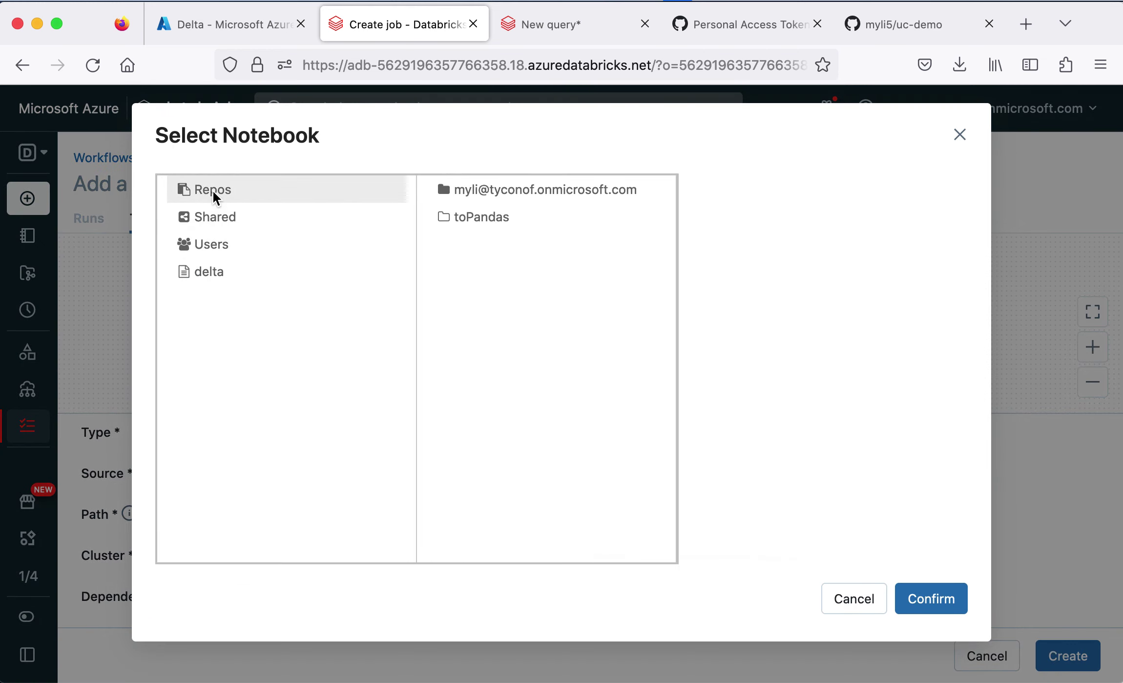
pyautogui.click(460, 192)
pyautogui.click(748, 348)
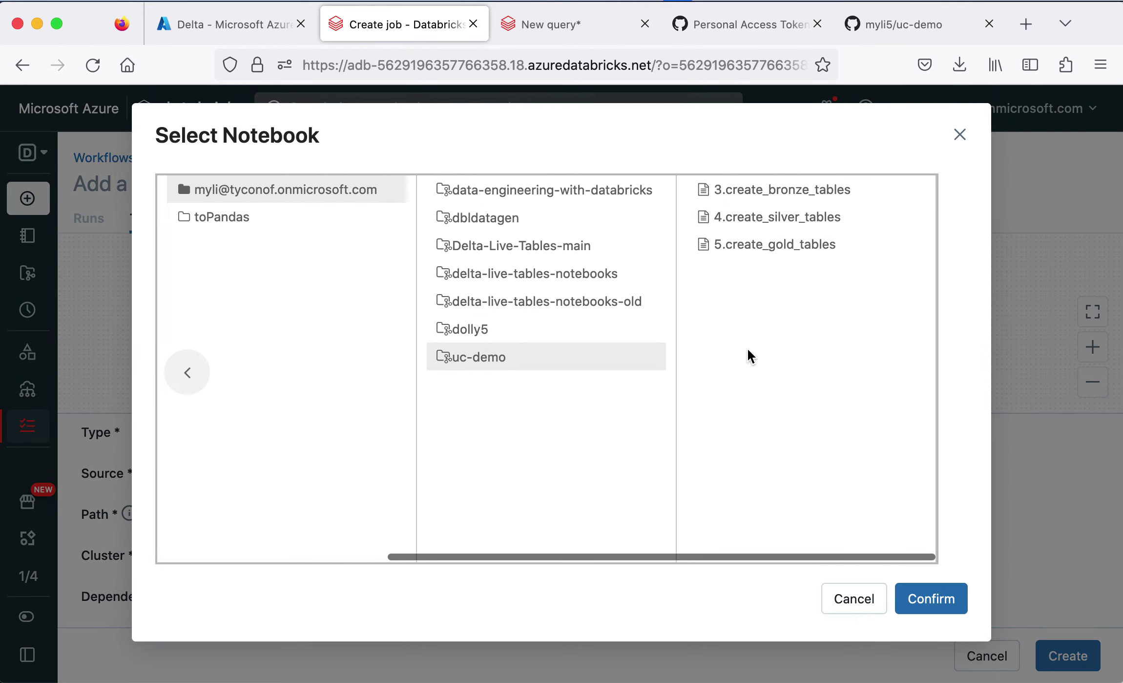
pyautogui.click(752, 188)
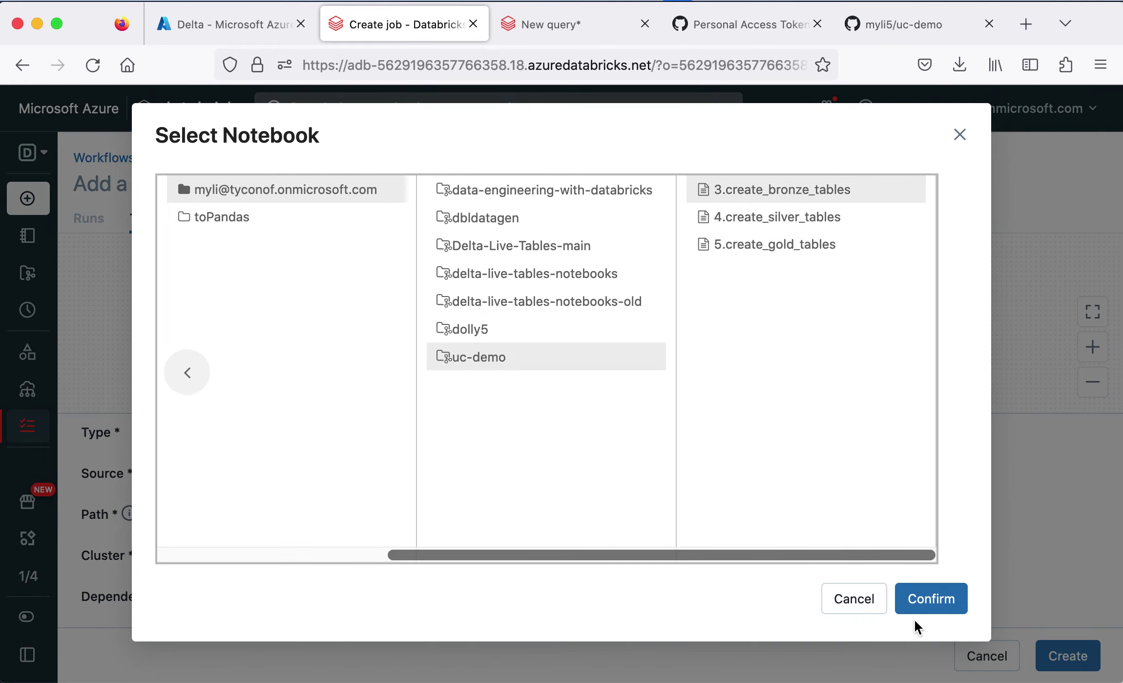
pyautogui.click(928, 600)
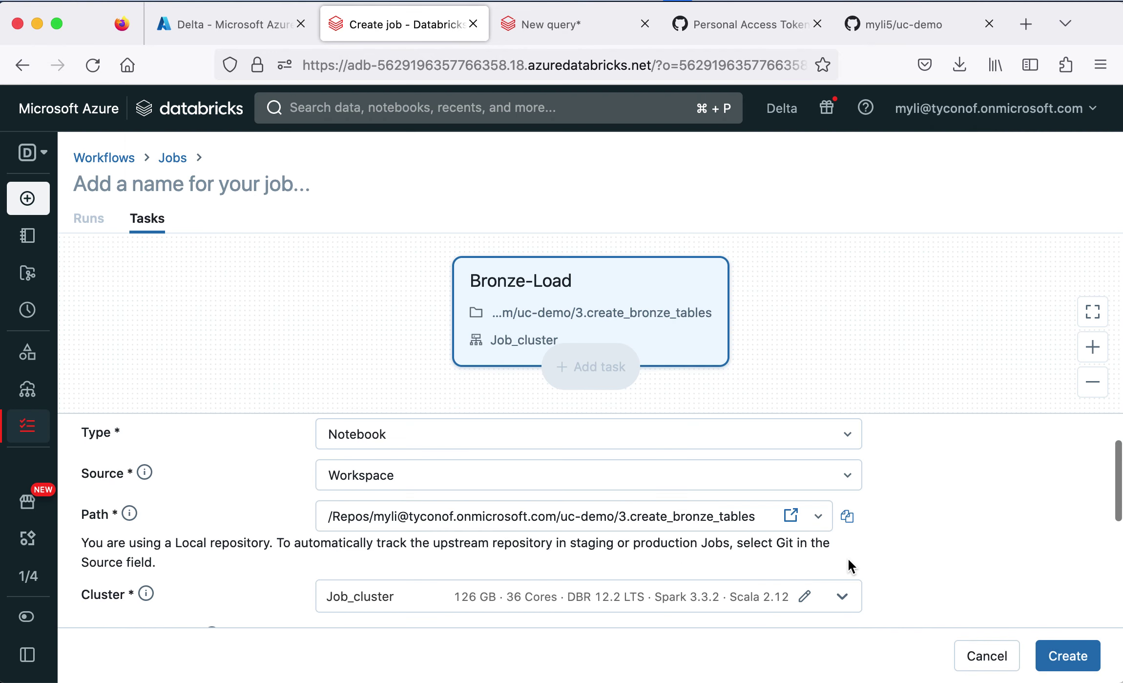
# Assign the running existing all-purpose cluster with 14 GB and 4 cores to the Bronze-Load task
pyautogui.scroll(-2, 848, 559)
pyautogui.click(844, 488)
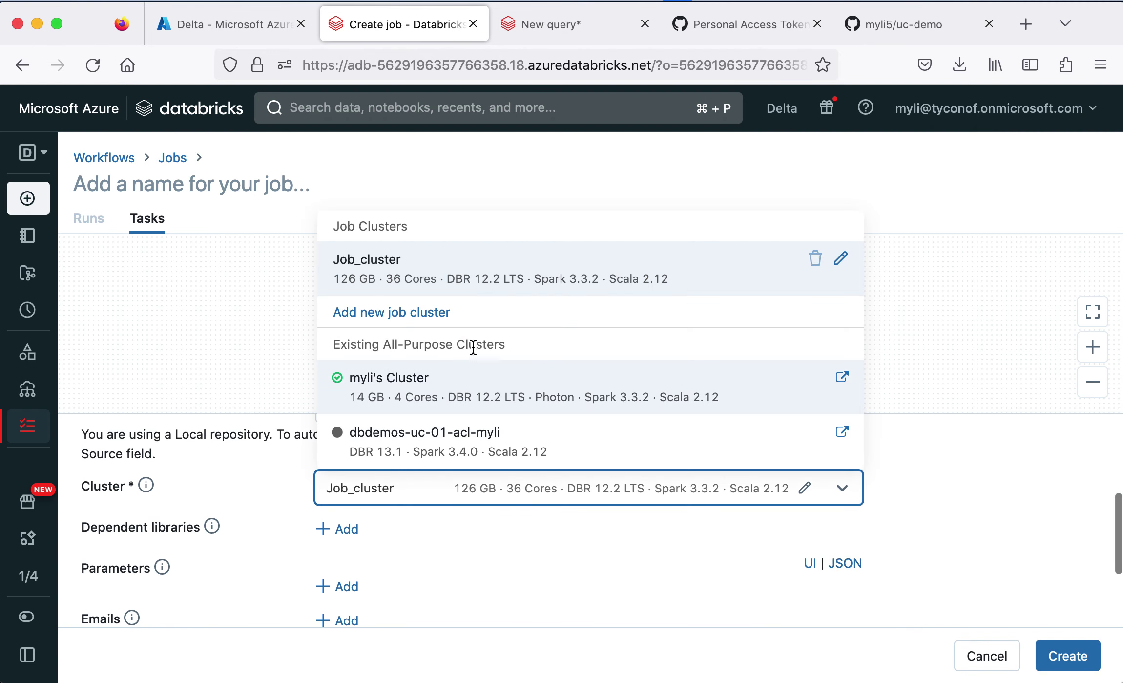
pyautogui.click(445, 389)
pyautogui.scroll(-3, 1037, 560)
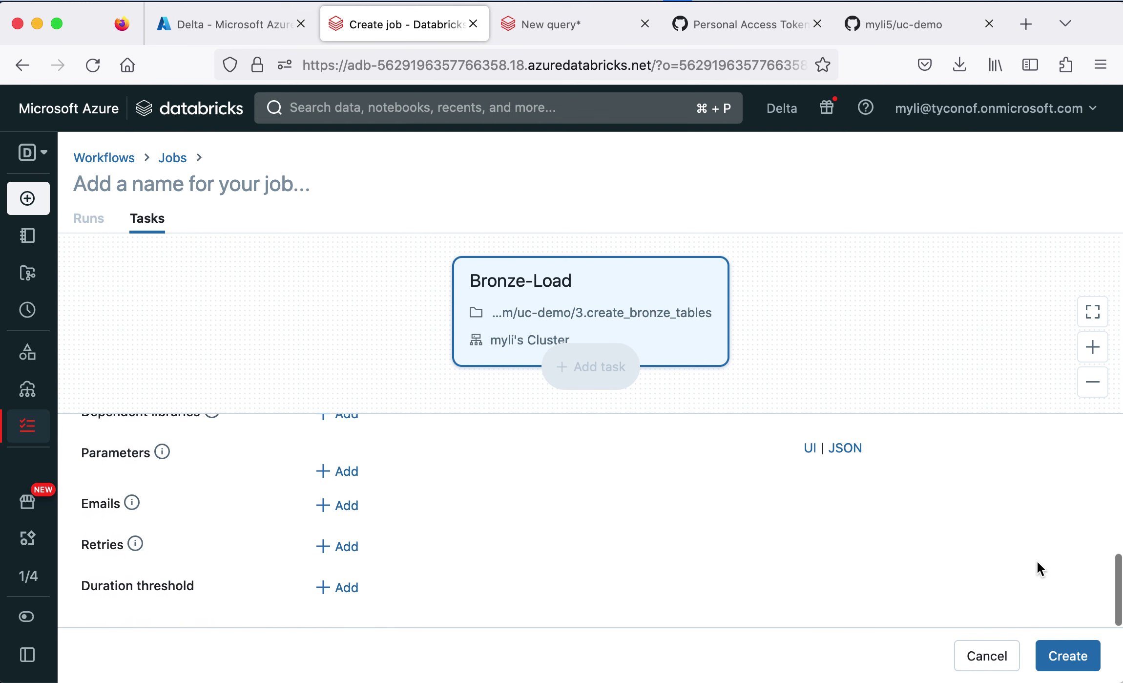
# Create the job under the name Bronze-Load
pyautogui.scroll(5, 1038, 563)
pyautogui.click(1072, 657)
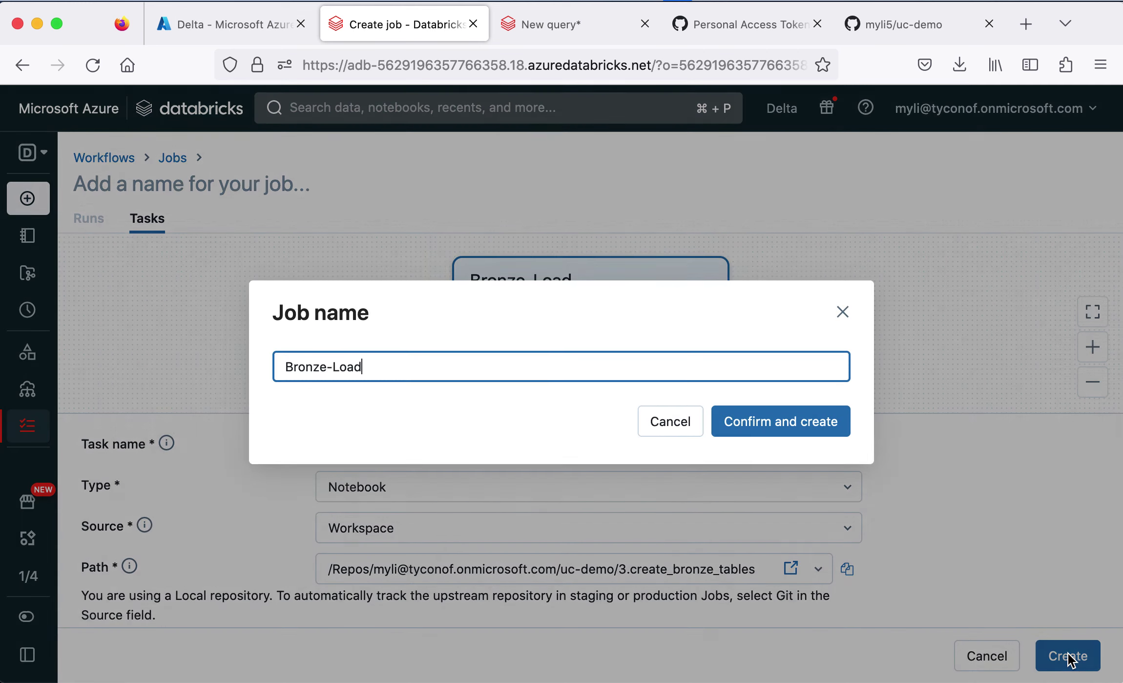
pyautogui.click(797, 419)
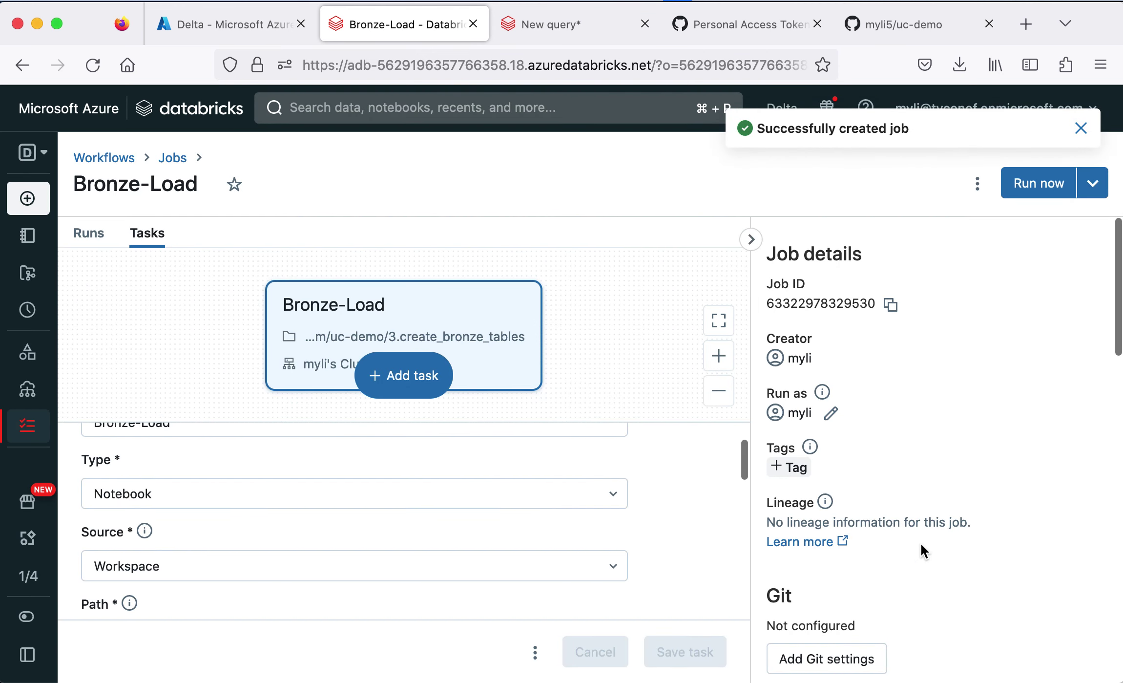
# Add Git settings to the Bronze-Load job, entering the uc-demo GitHub repository URL ending in uc-demo.git
pyautogui.scroll(-4, 923, 544)
pyautogui.click(833, 475)
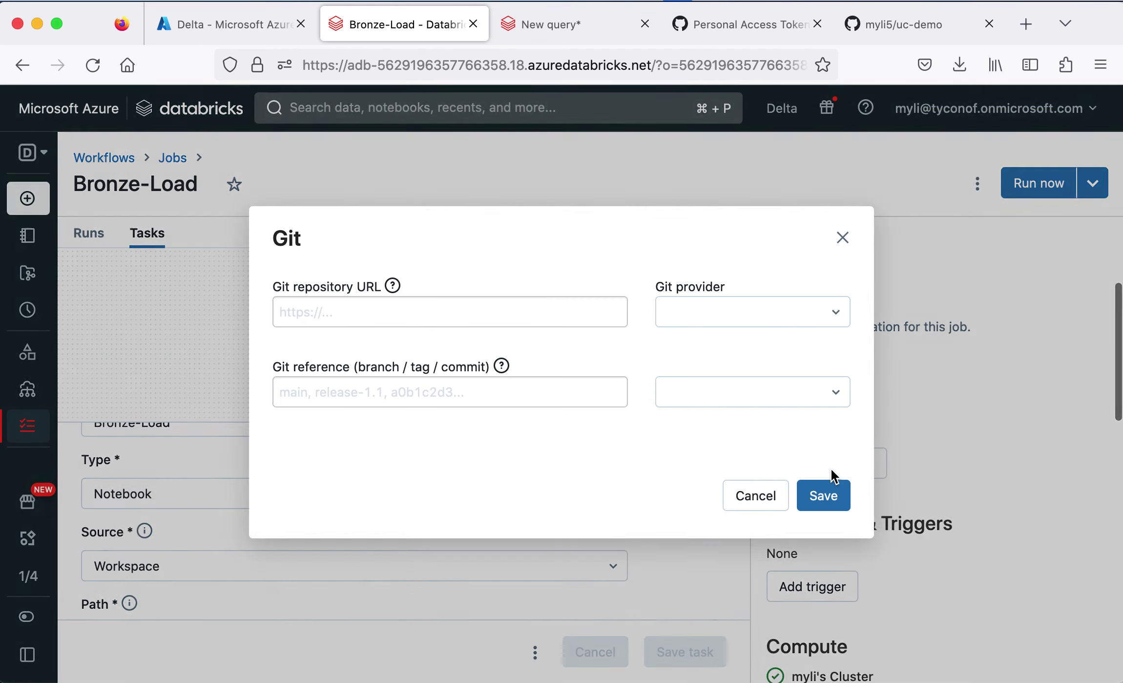
pyautogui.click(487, 316)
pyautogui.click(487, 316)
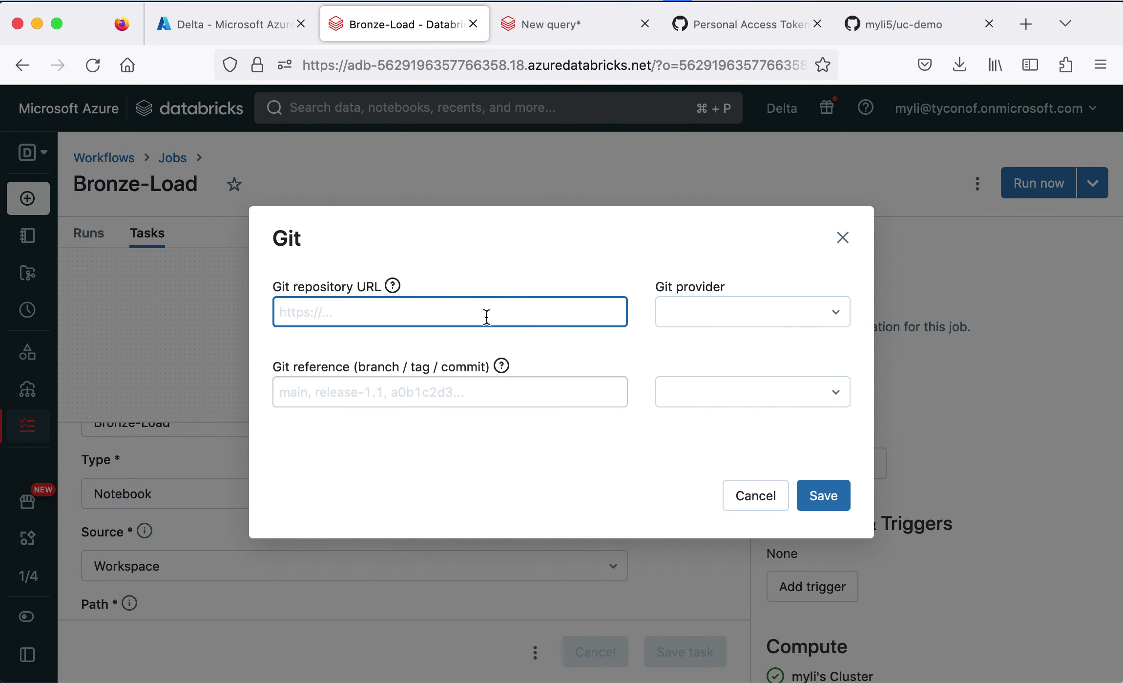
pyautogui.write('https://github.com/myli5/uc-demo.git')
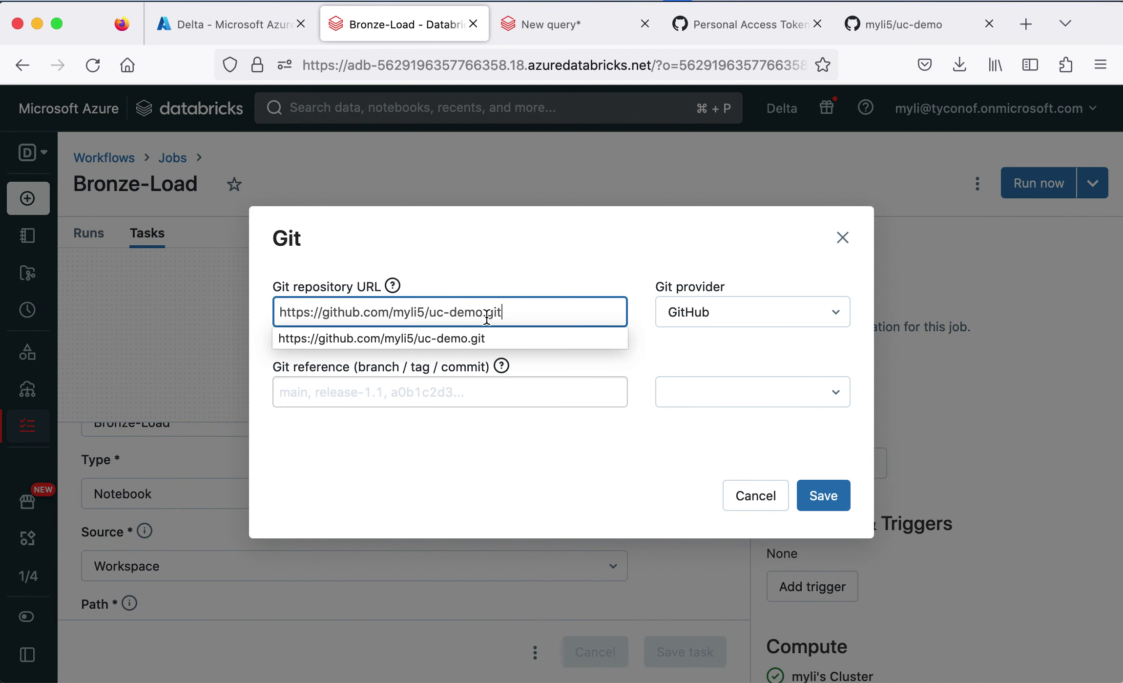
# Set the job's Git reference to the branch dev-5 and save the Git settings
pyautogui.click(577, 387)
pyautogui.click(783, 399)
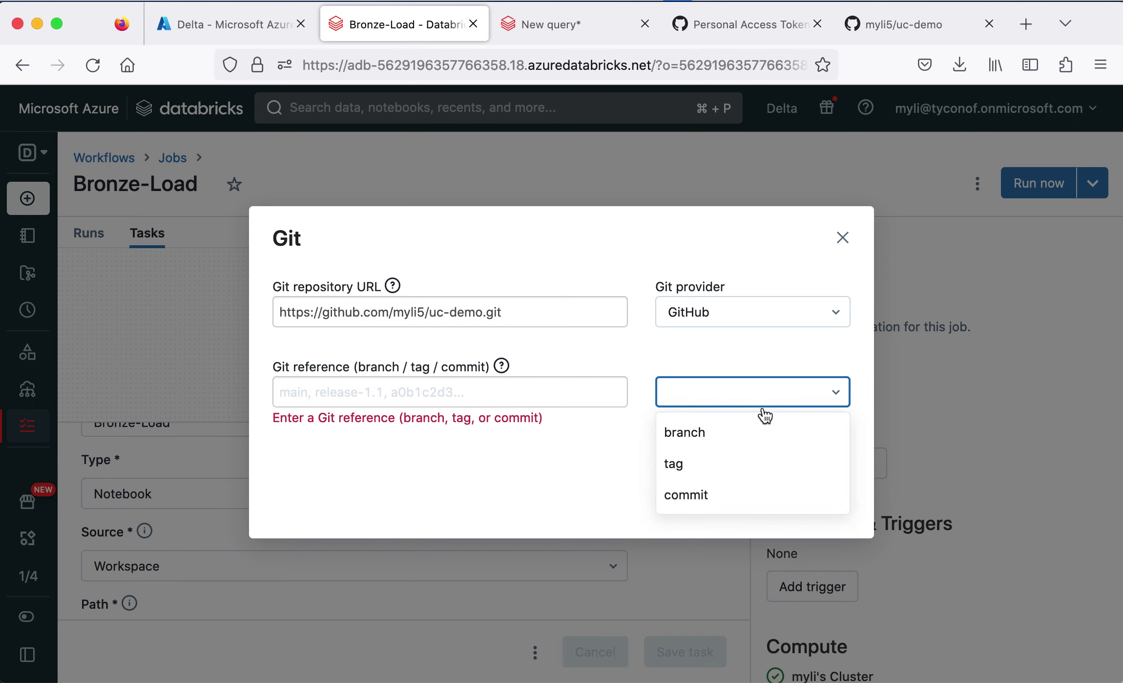
pyautogui.click(740, 434)
pyautogui.click(486, 398)
pyautogui.write('dev-')
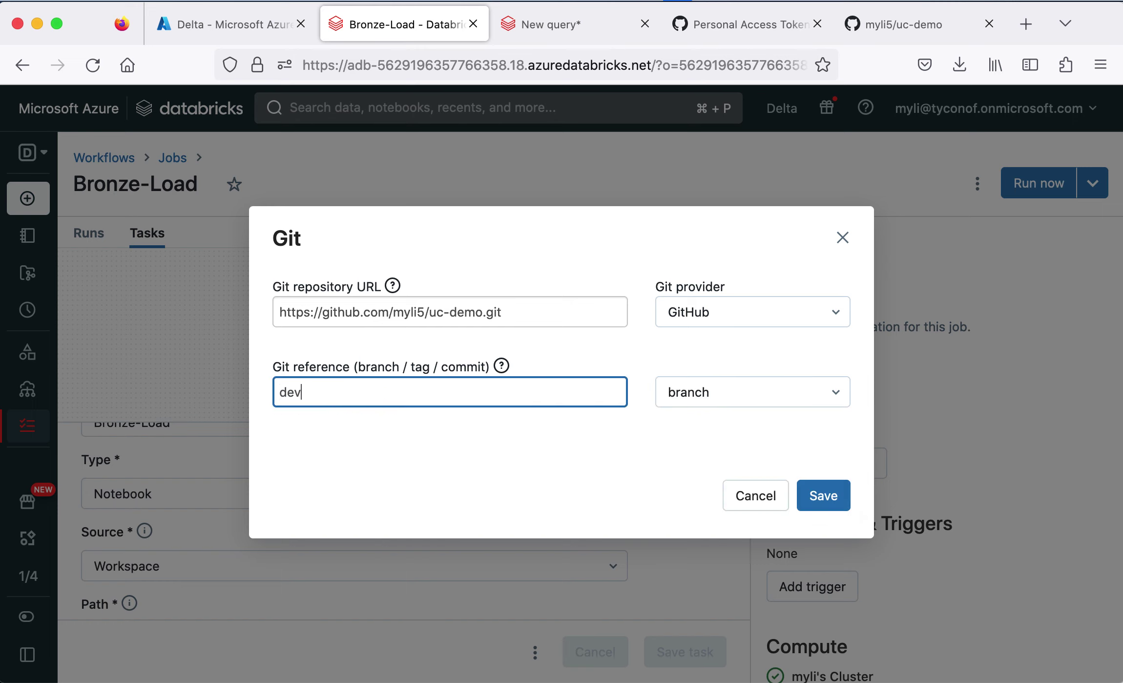
pyautogui.write('5')
pyautogui.click(831, 497)
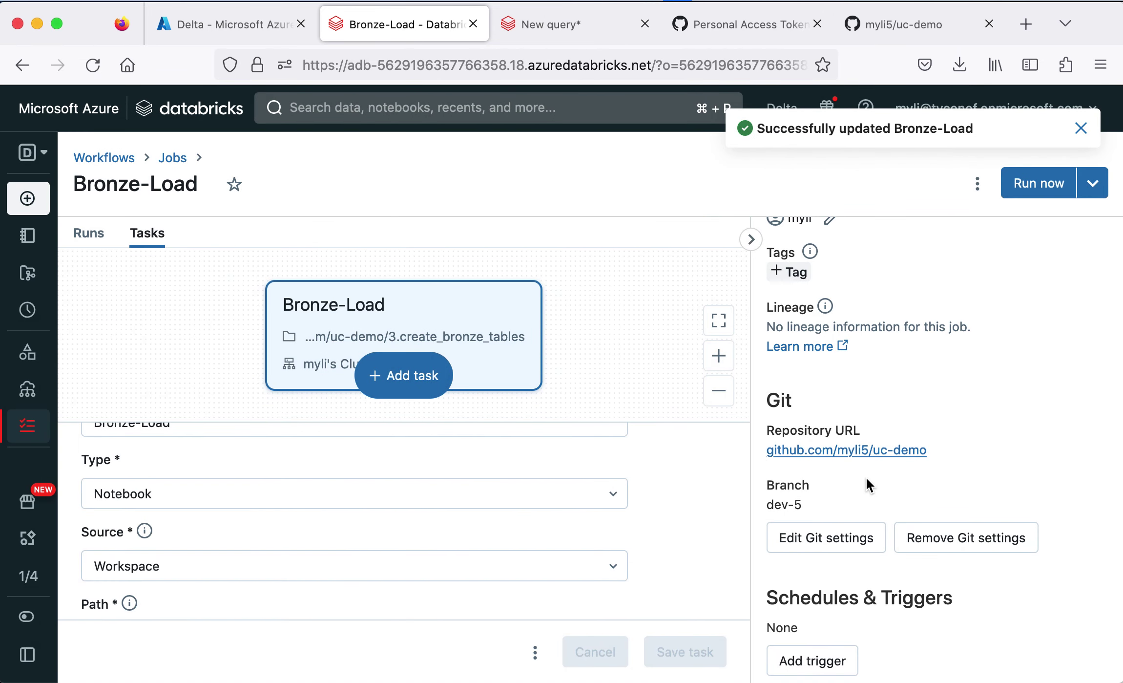
# Run the Bronze-Load job immediately and follow the run's status in its list of runs
pyautogui.click(1039, 185)
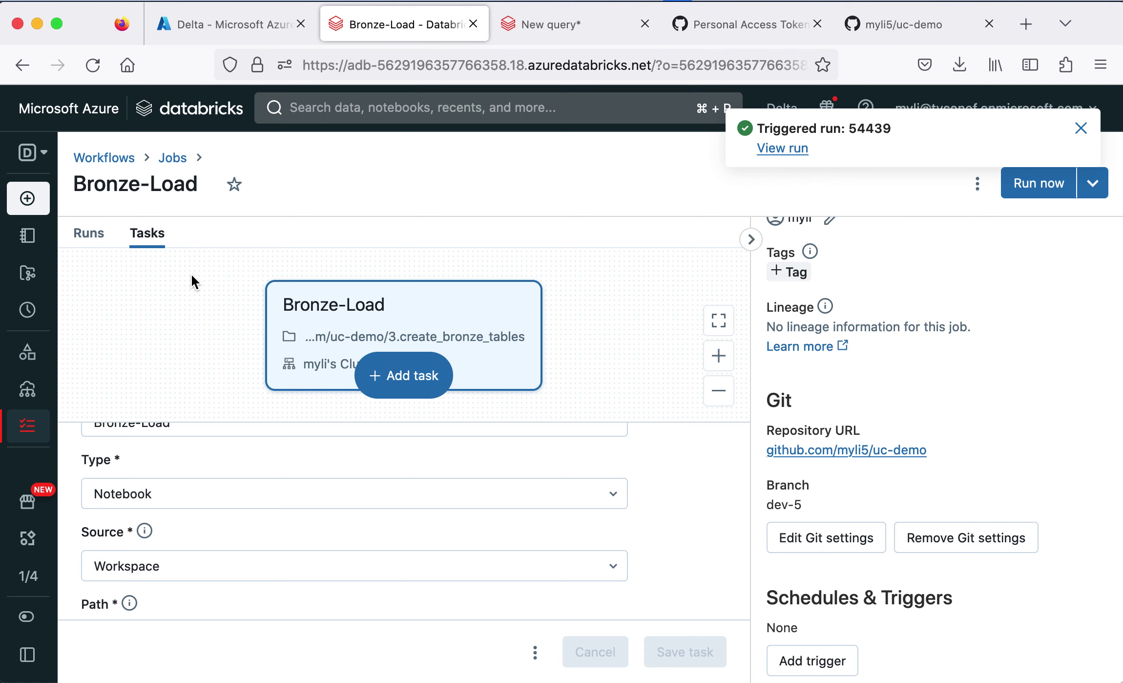
pyautogui.click(90, 234)
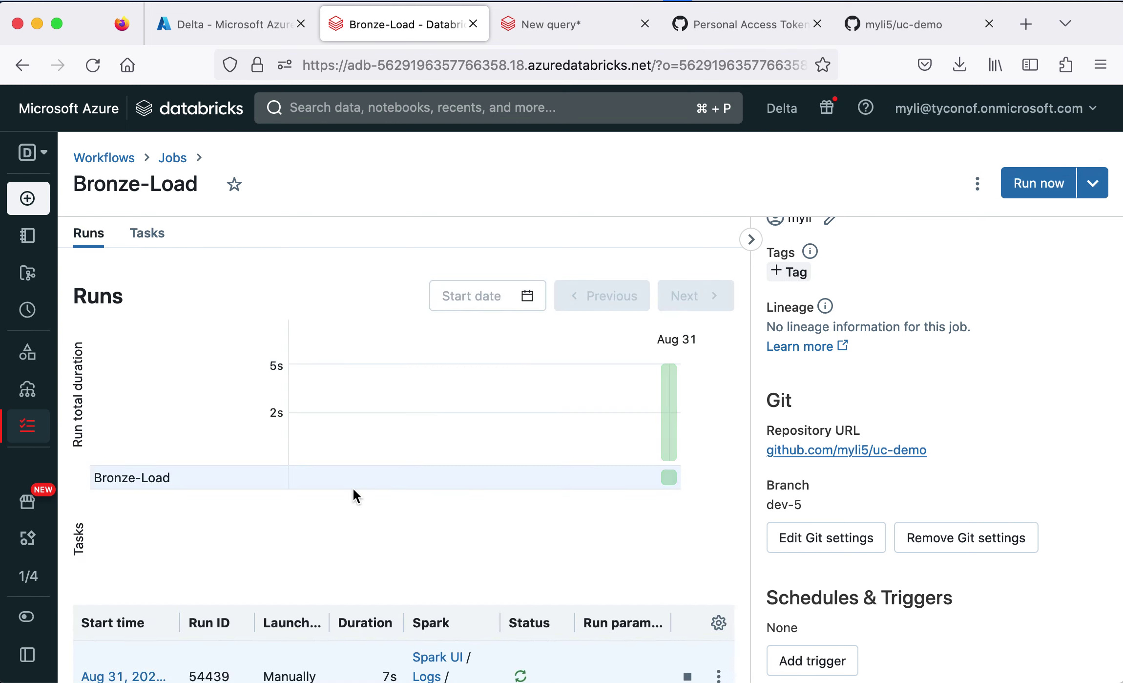
pyautogui.scroll(-3, 352, 513)
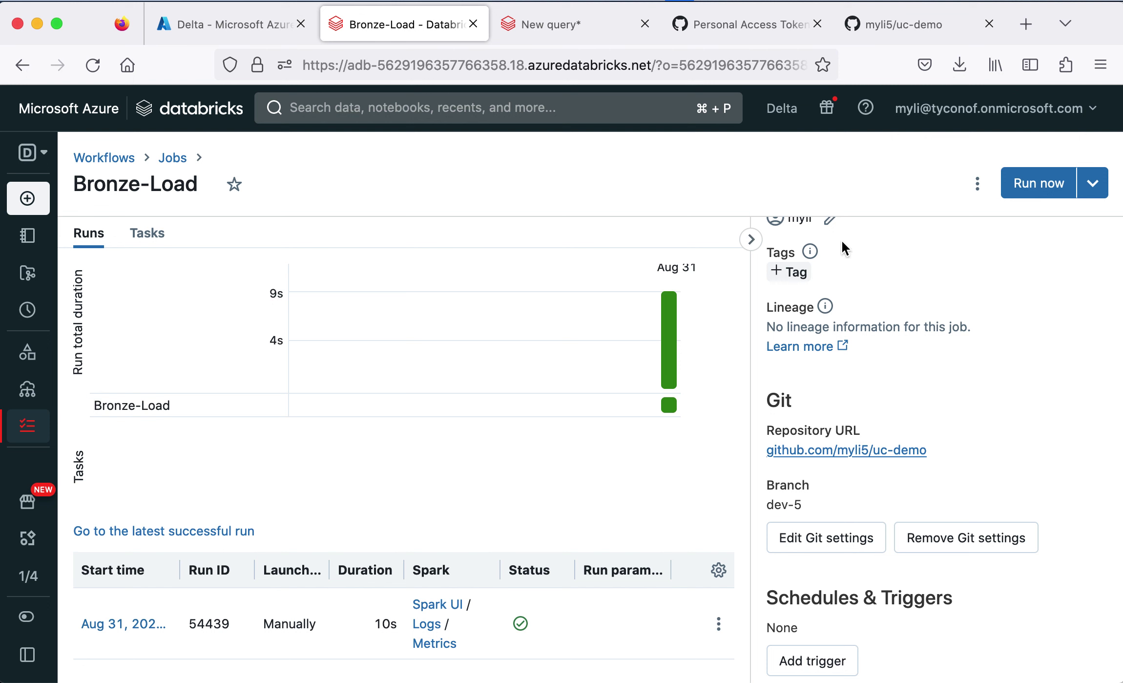
# Rerun the query "select * from drivers" in the SQL editor to check the drivers table after the job run
pyautogui.click(575, 21)
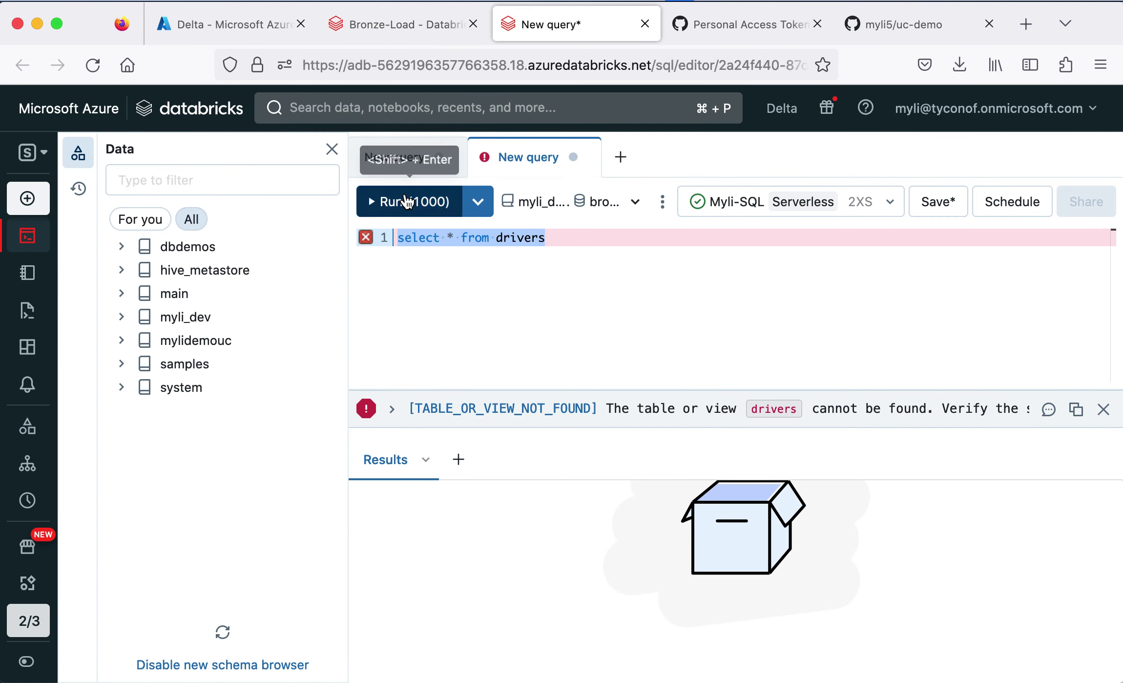
pyautogui.click(408, 199)
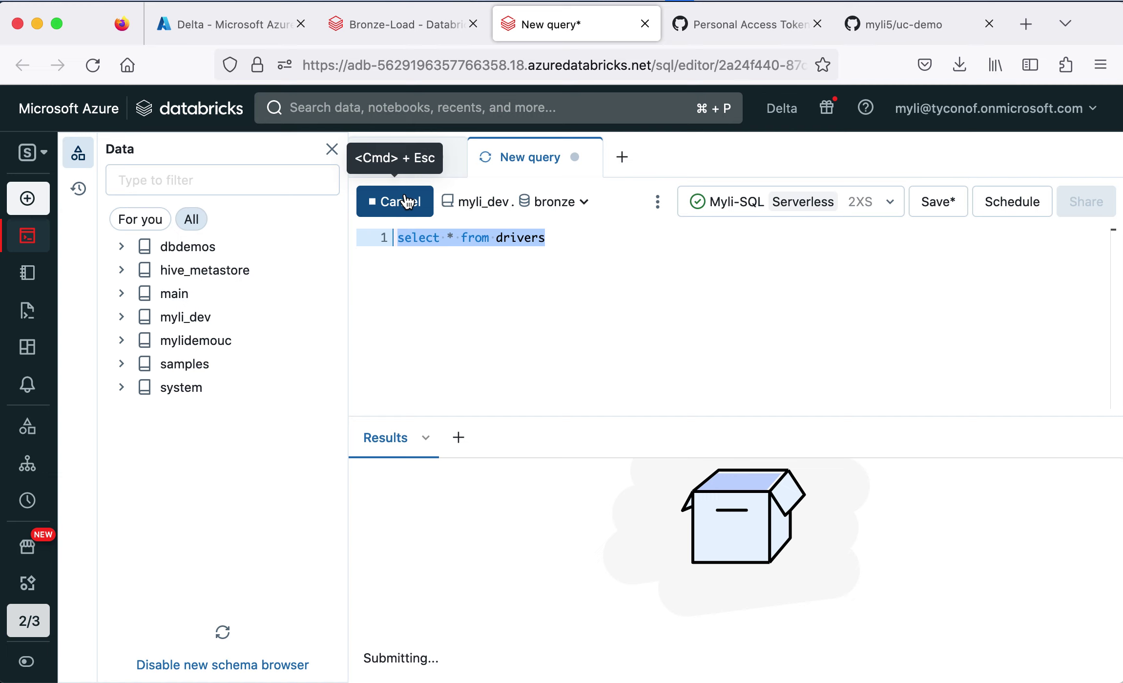